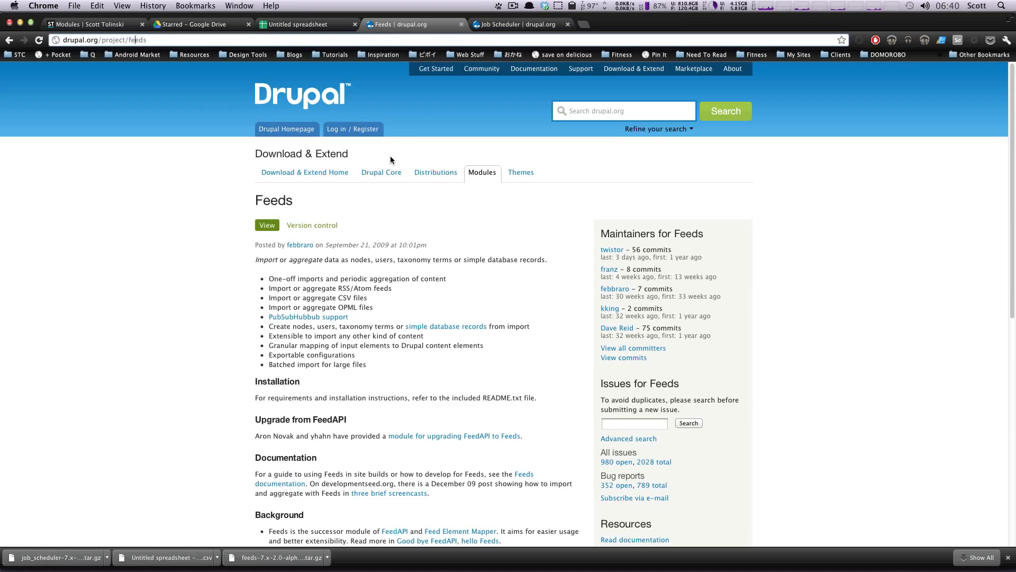
Step: Review the Job Scheduler project page on drupal.org, including its title and available releases
left_click(485, 21)
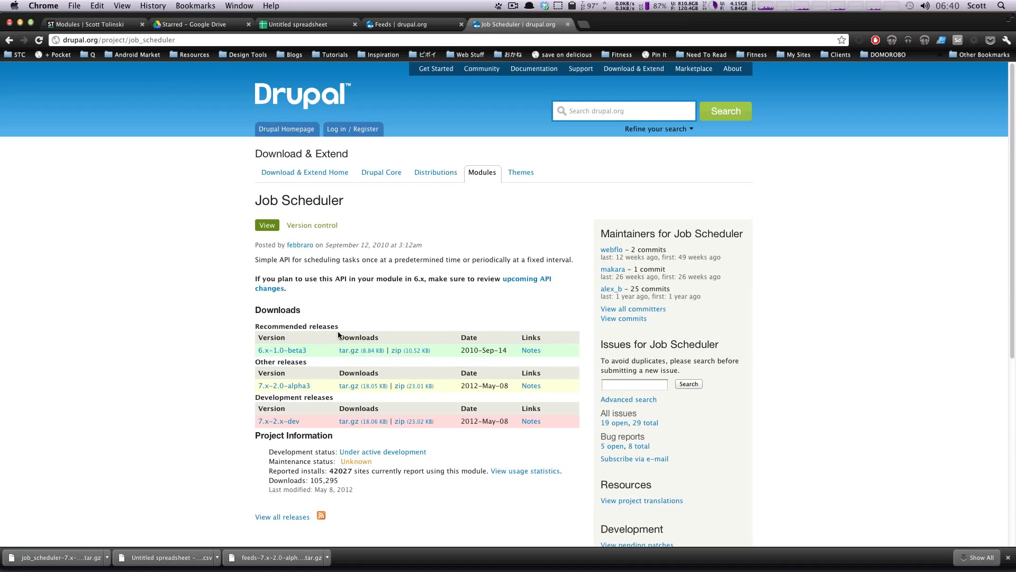
left_click_drag(321, 323, 304, 348)
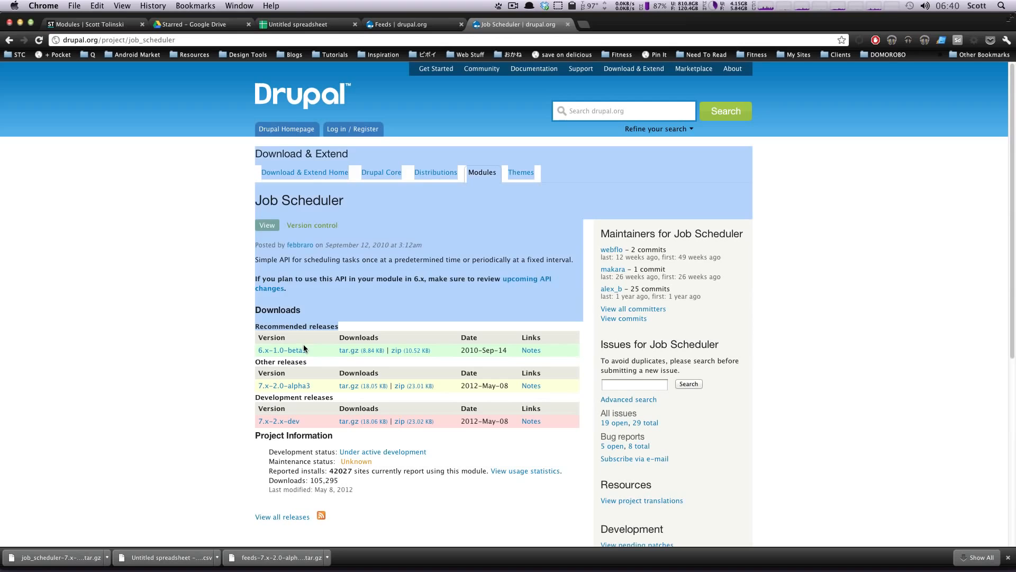
left_click(339, 323)
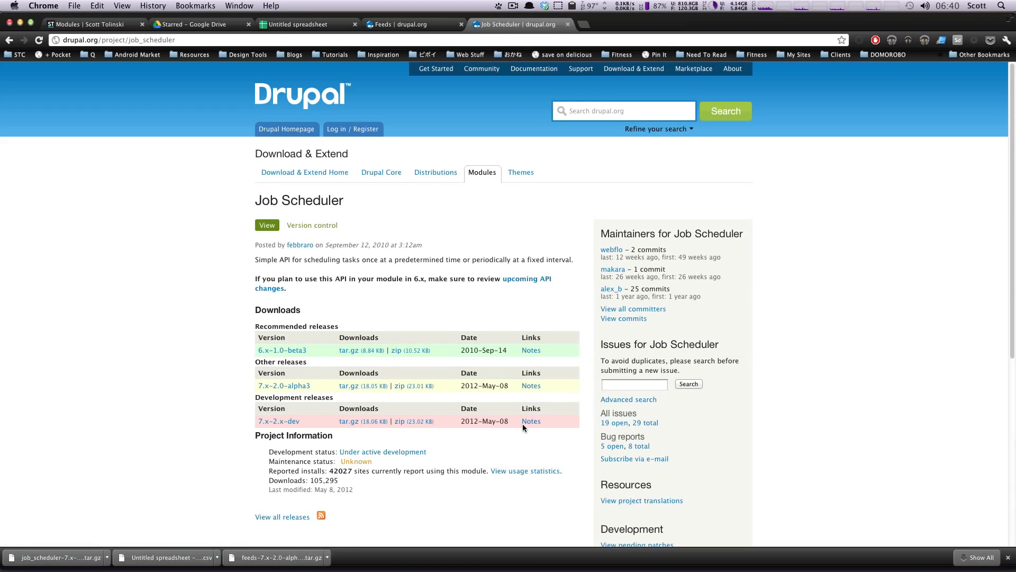
left_click_drag(246, 204, 351, 207)
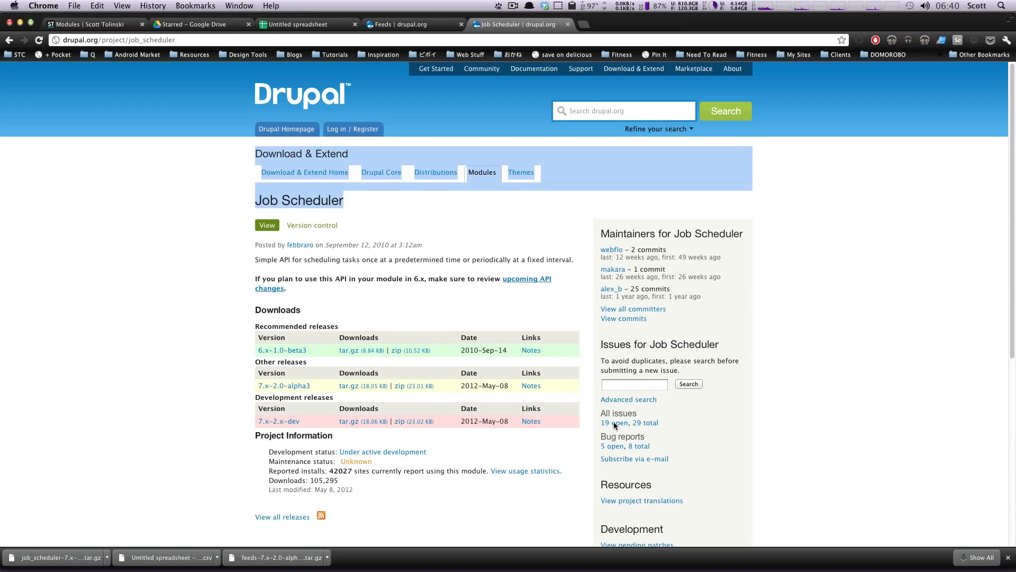
left_click(809, 431)
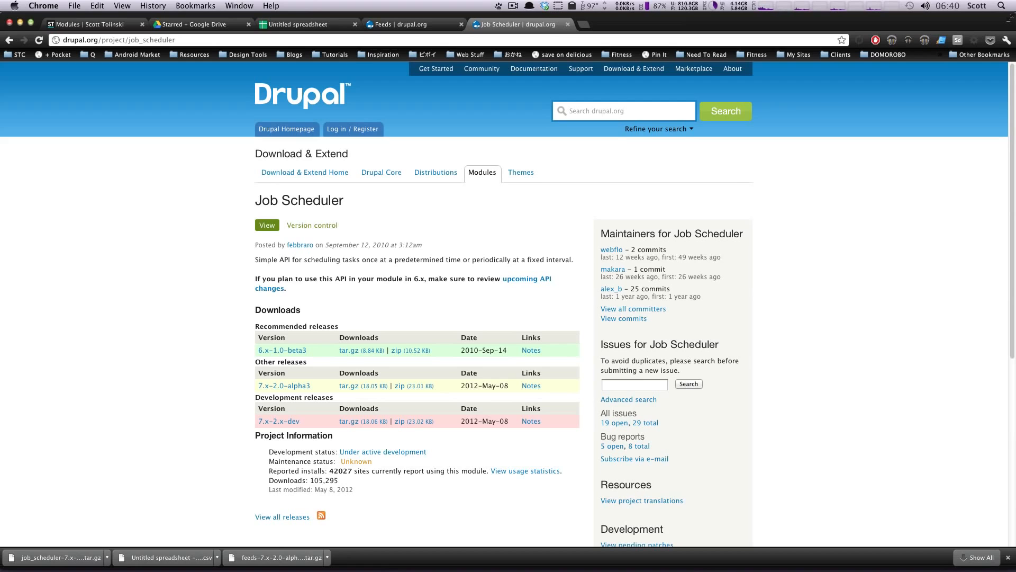
Step: Dismiss the browser's downloads bar and close the Job Scheduler and Feeds project pages
left_click(1007, 558)
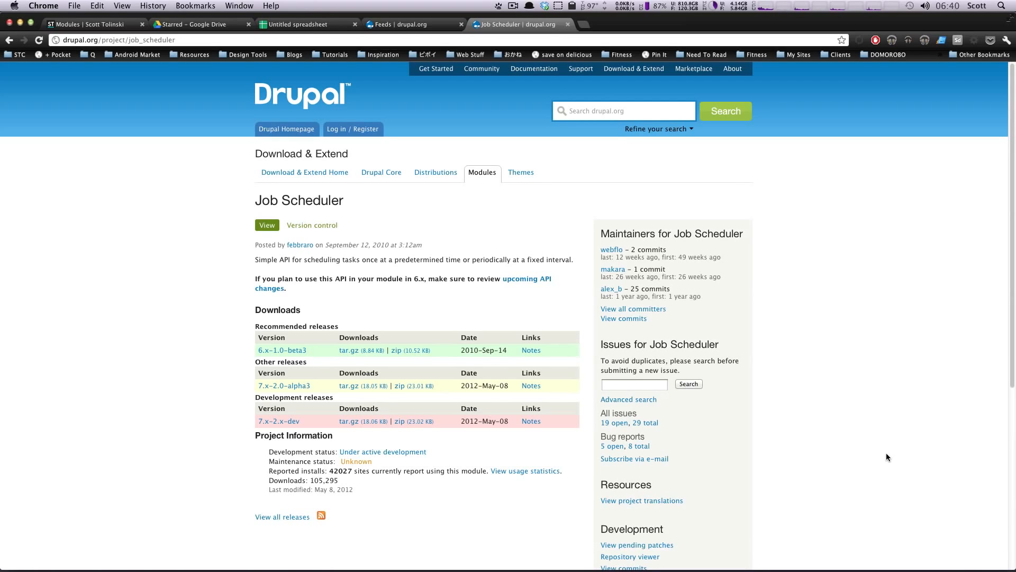
key("super+w")
key("super+w")
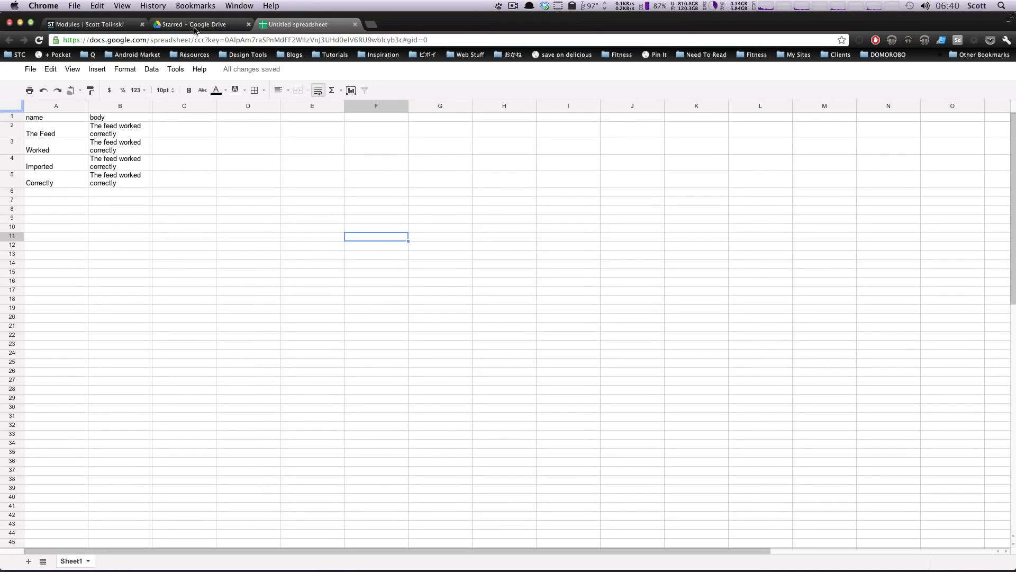
Step: Reload the site's Modules page, filter the list by "job", enable the Job Scheduler module and save the configuration
left_click(76, 25)
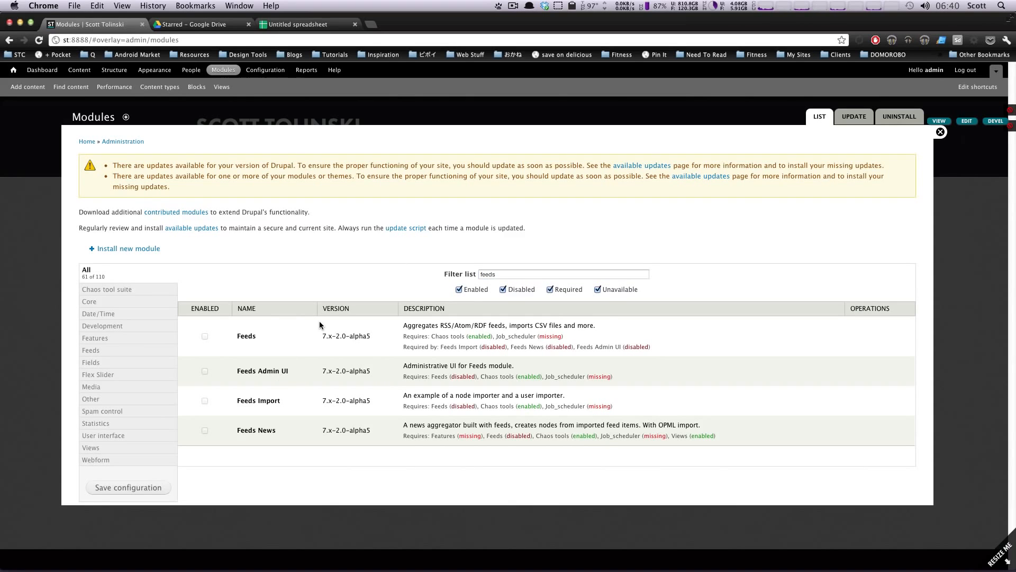
key("super+r")
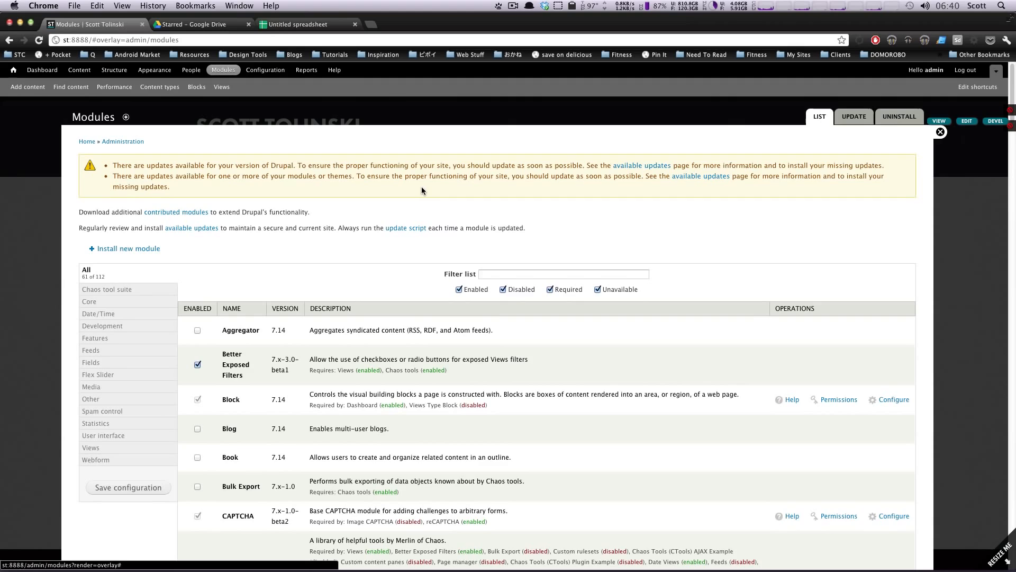
left_click(486, 275)
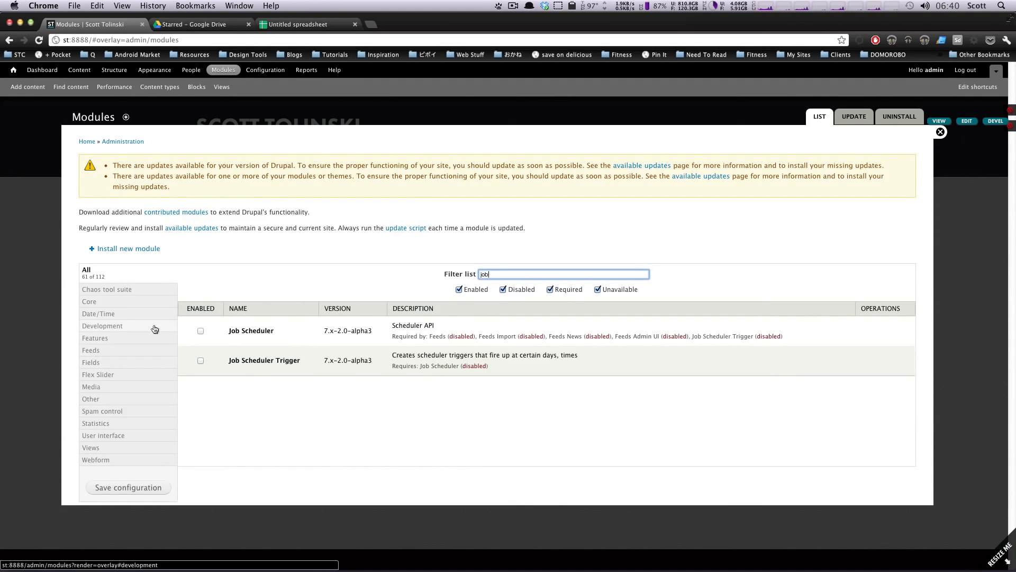
left_click(200, 332)
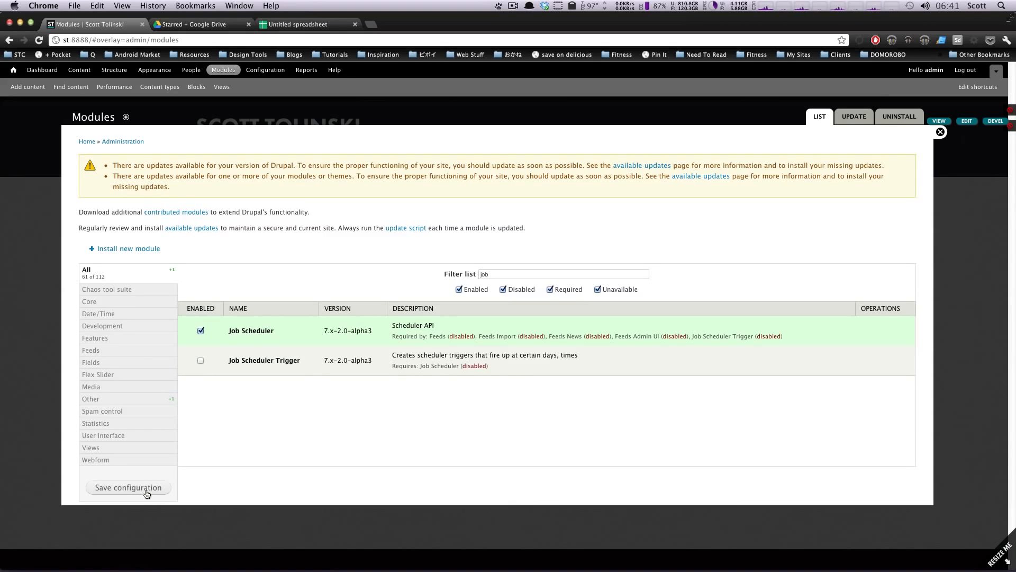
left_click(111, 488)
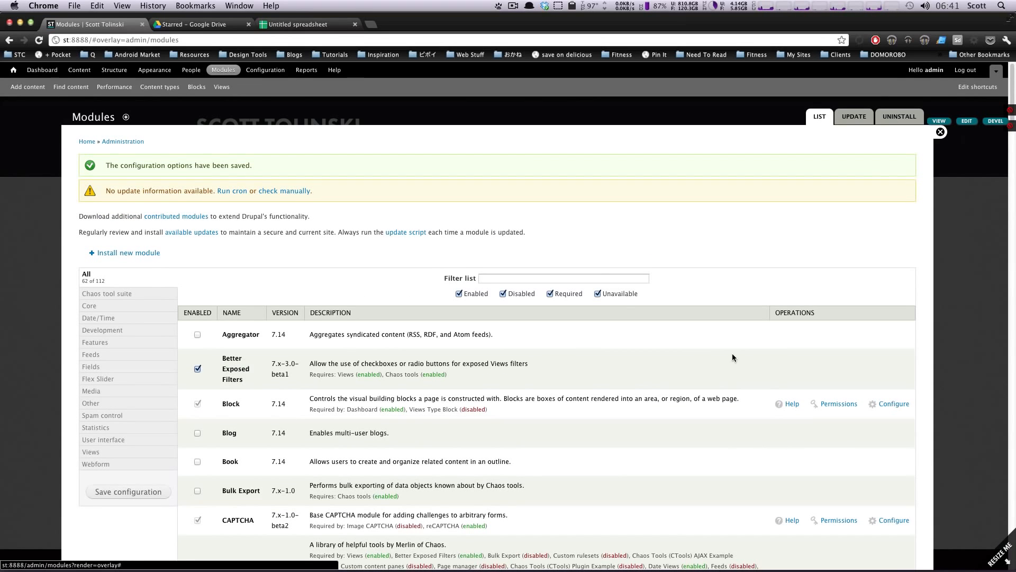
Step: Filter the module list by "feeds", enable the Feeds and Feeds Admin UI modules, and save the configuration
left_click(609, 278)
type("feed")
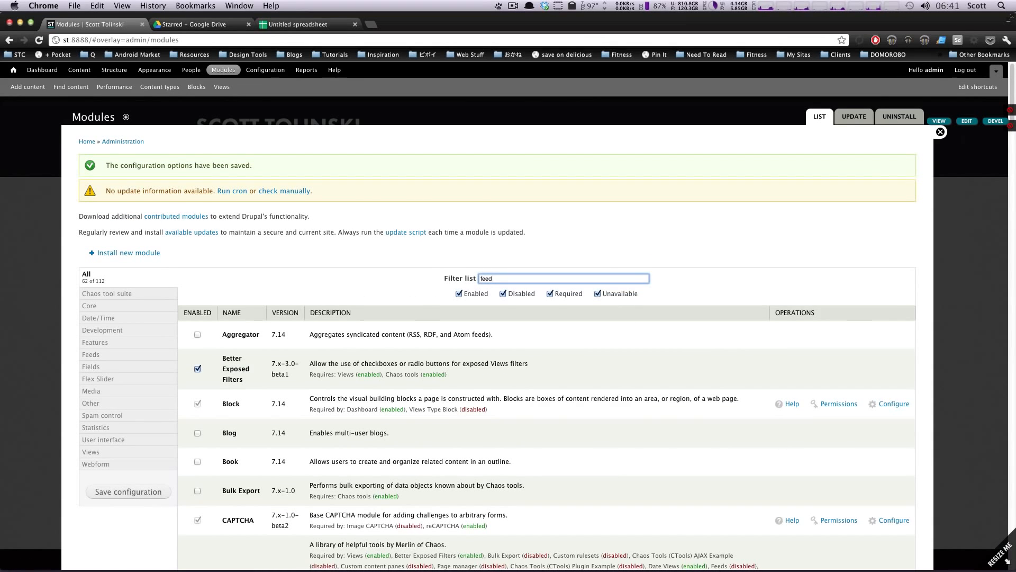
type("s")
left_click(204, 341)
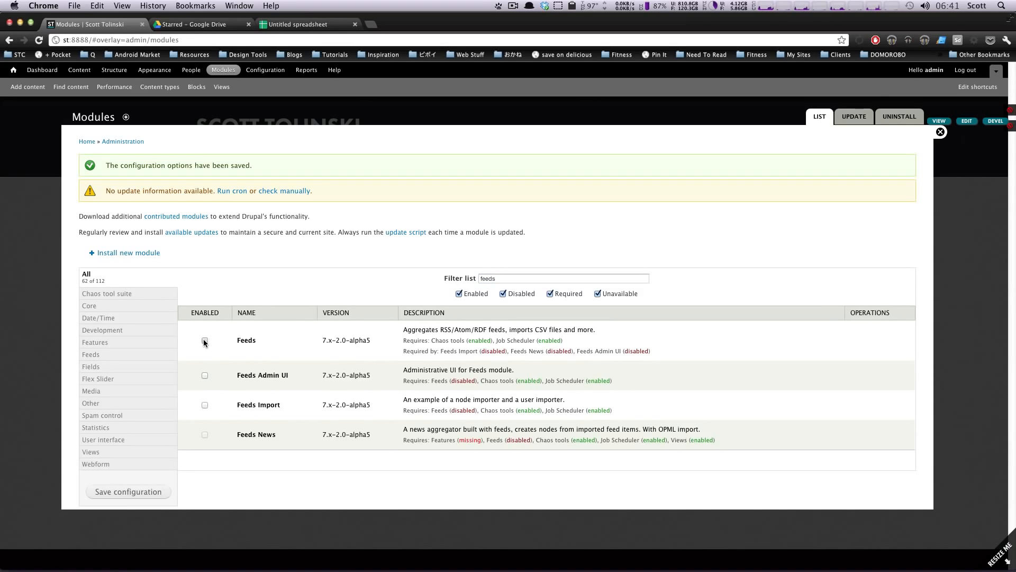
left_click(204, 376)
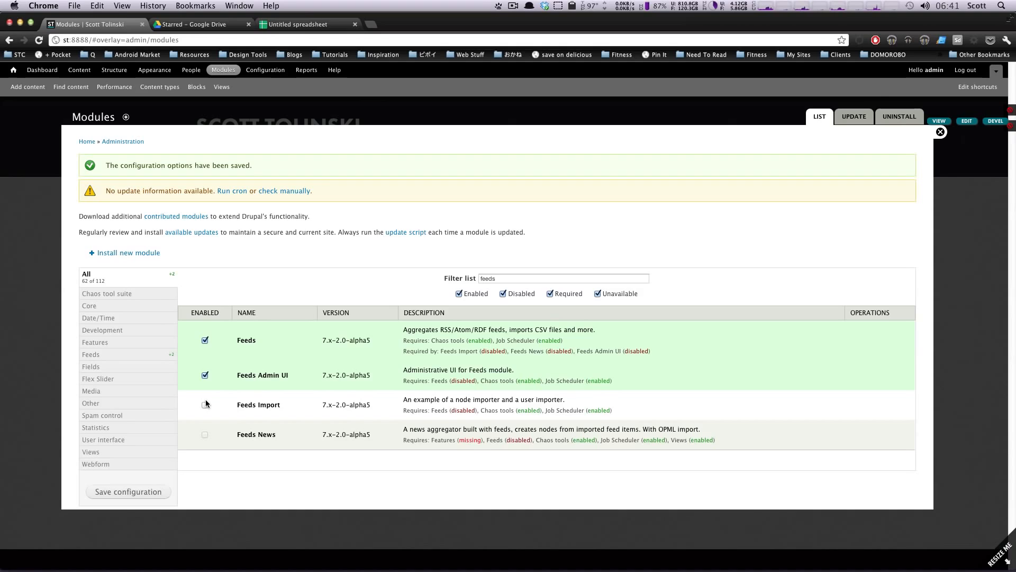
mouse_move(417, 398)
left_mouse_down()
mouse_move(589, 400)
mouse_move(408, 400)
left_mouse_up()
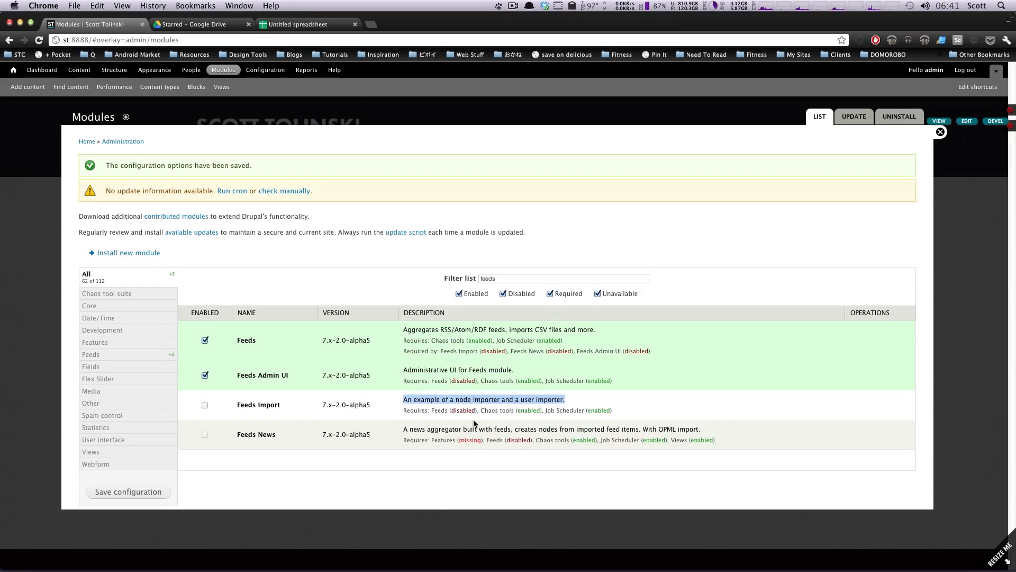
left_click_drag(356, 428, 626, 428)
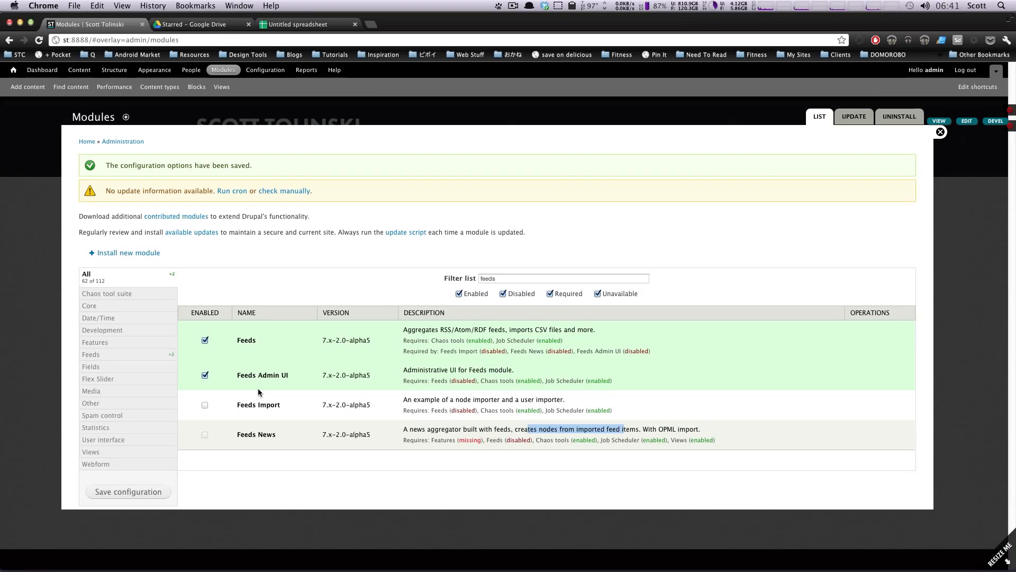
left_click(118, 493)
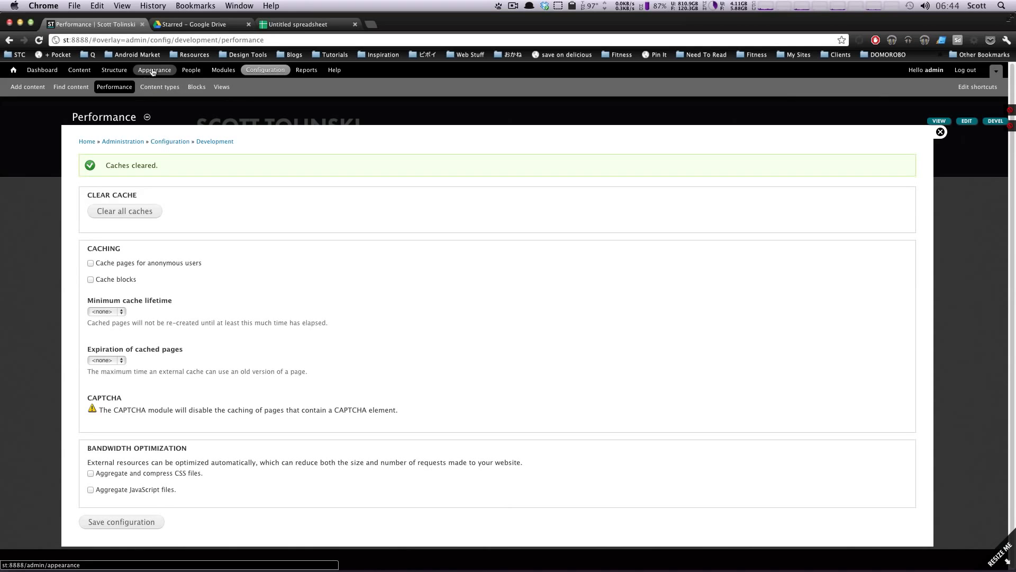
Step: Open the Feeds importers page in the site's structure administration and check the list of importers
left_click(114, 71)
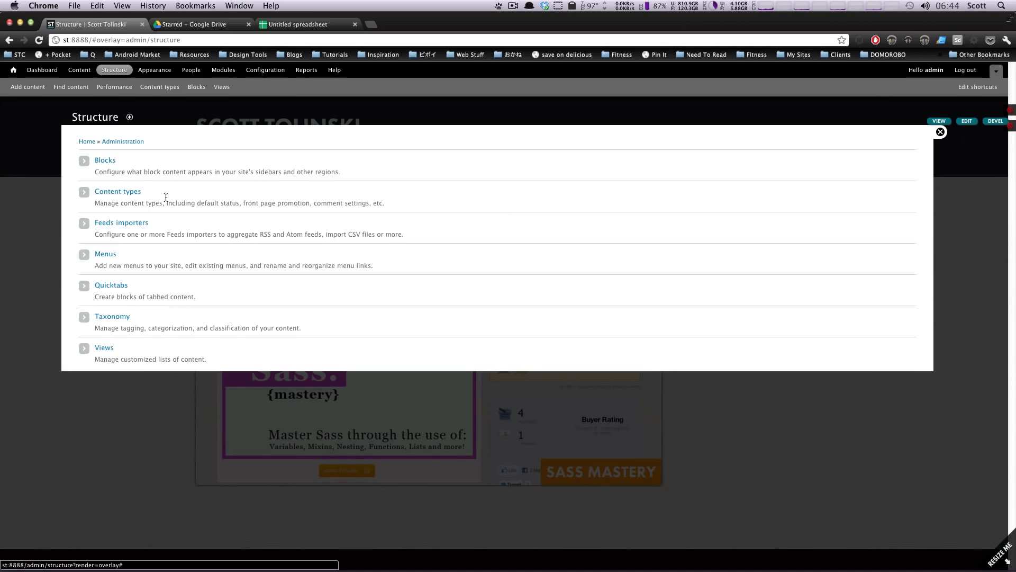
left_click(130, 225)
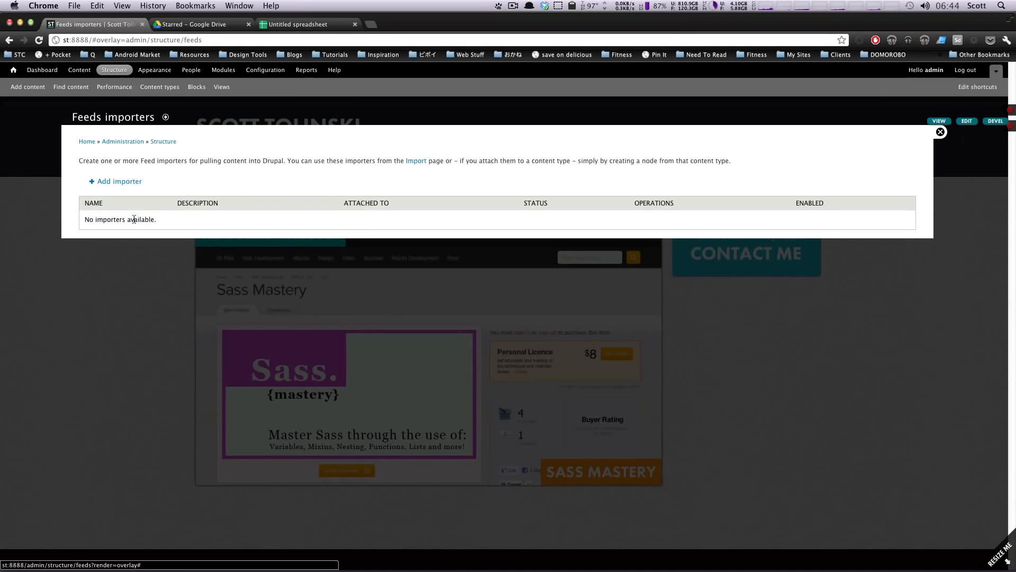
left_click_drag(159, 220, 134, 220)
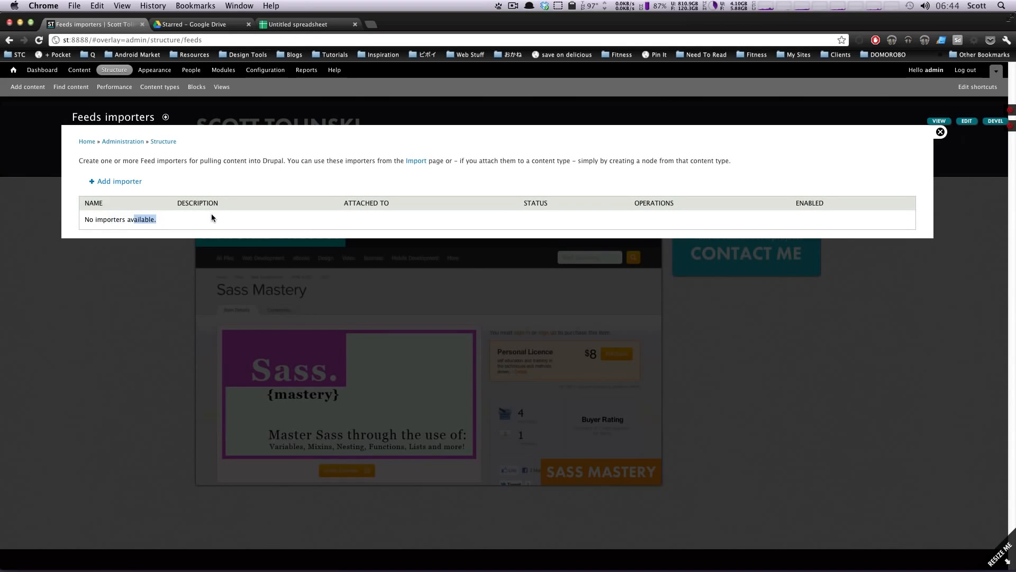
left_click(212, 215)
Step: Create a new feeds importer named "Simple CSV" with the description left empty
left_click(128, 183)
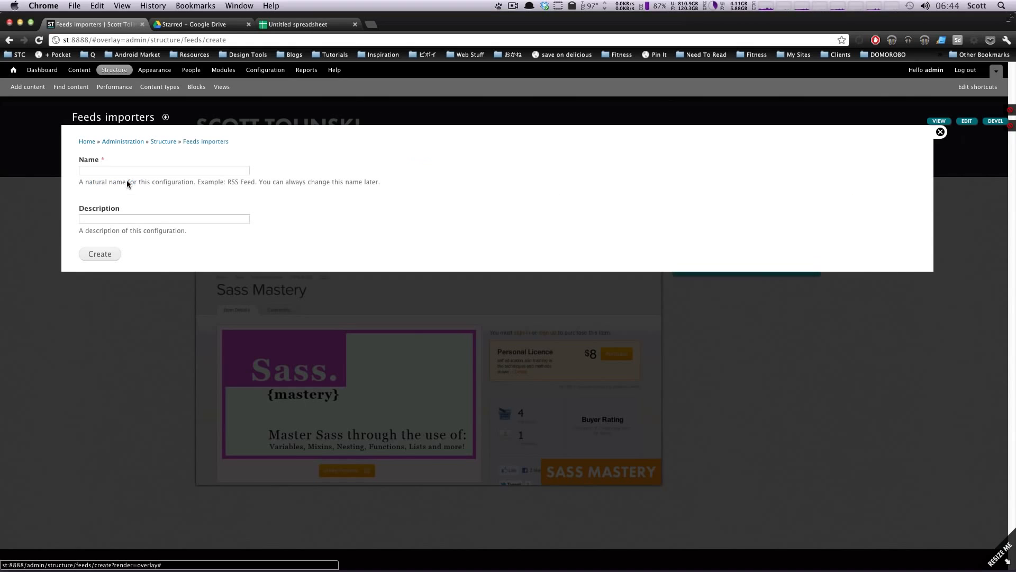
left_click(208, 170)
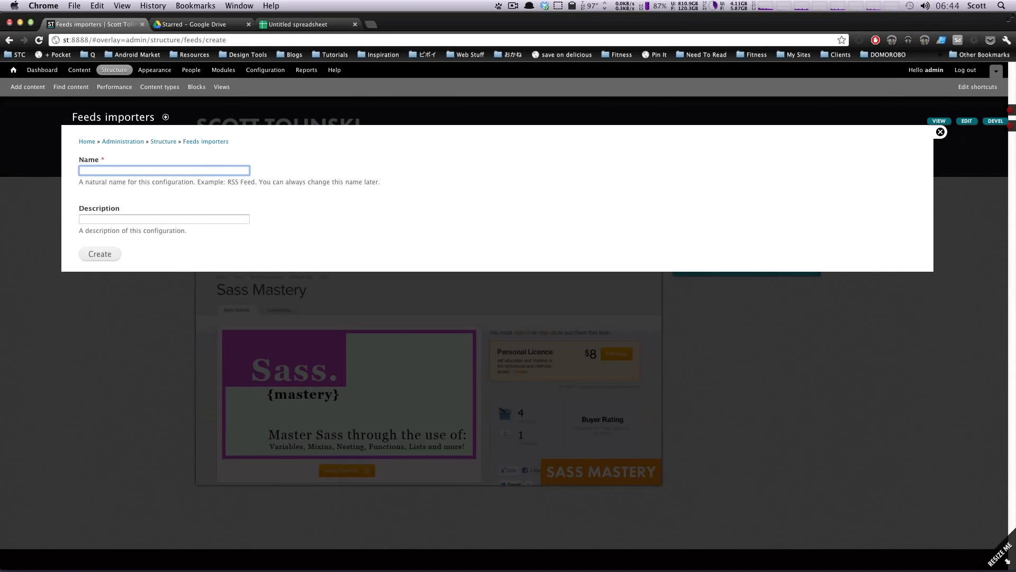
type("Simple CS")
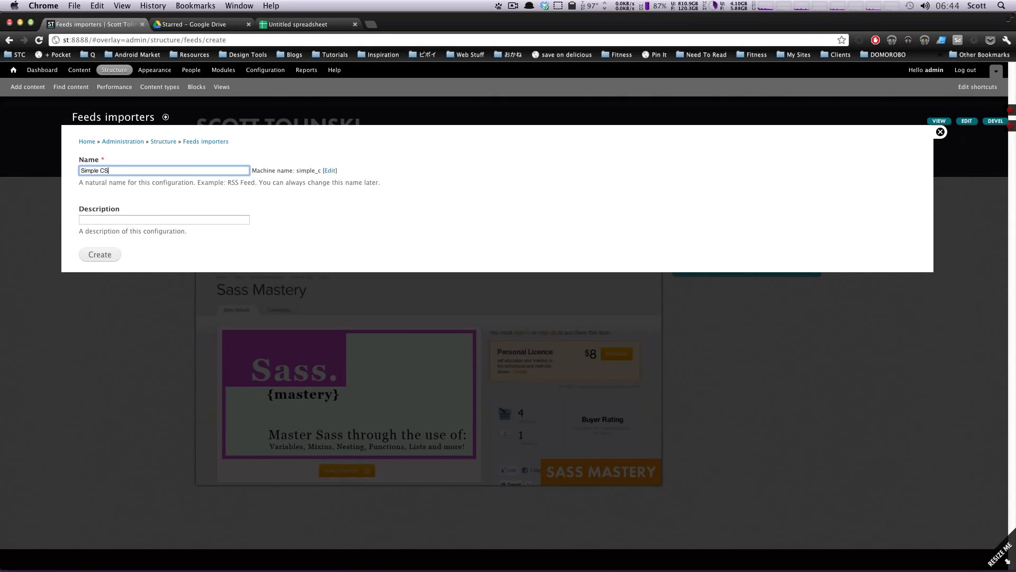
type("V")
left_click(96, 217)
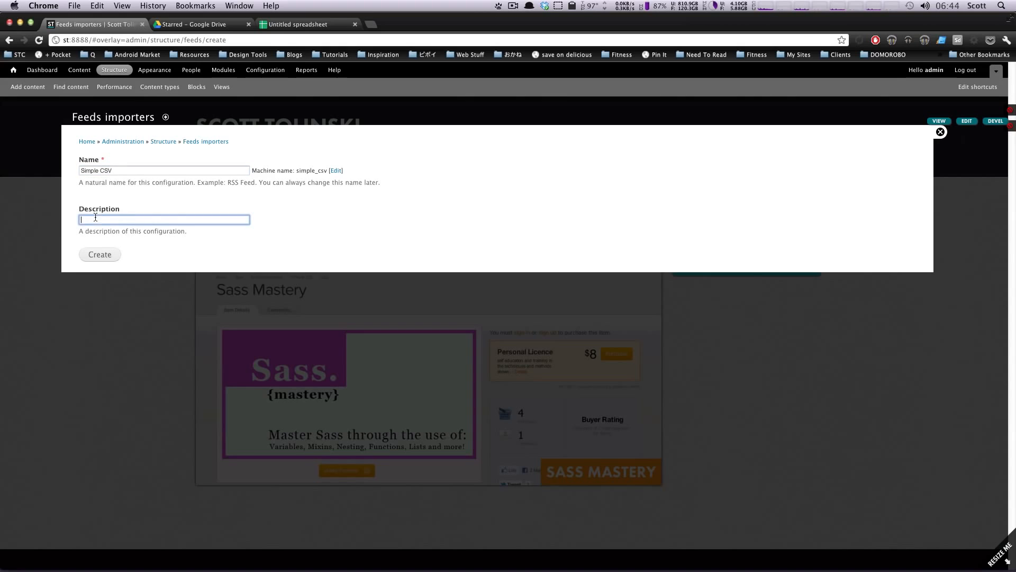
left_click(87, 255)
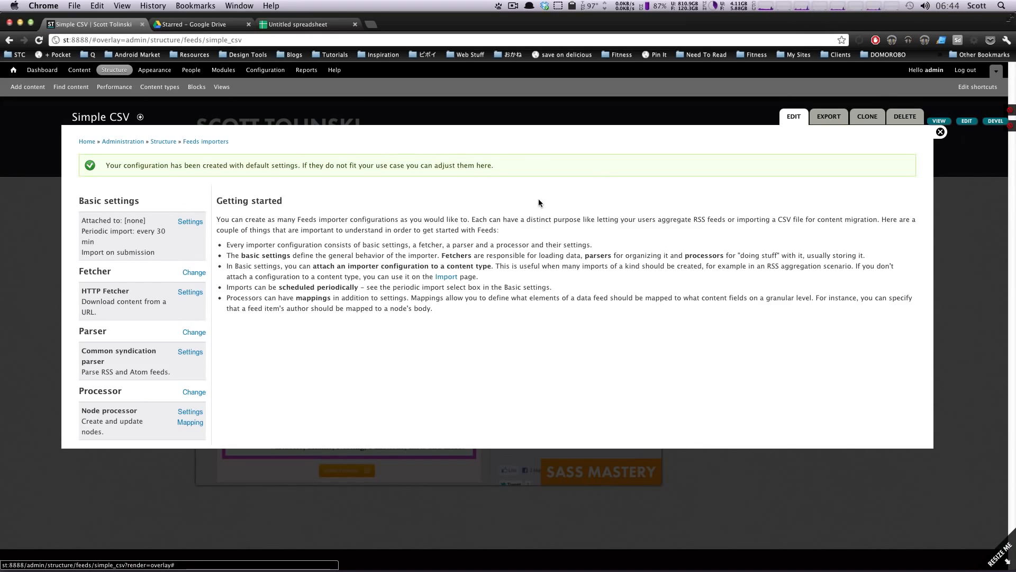
Step: Read the importer's getting-started notes, then open its basic settings and review the explanation of attaching to a content type
left_click_drag(217, 219, 363, 329)
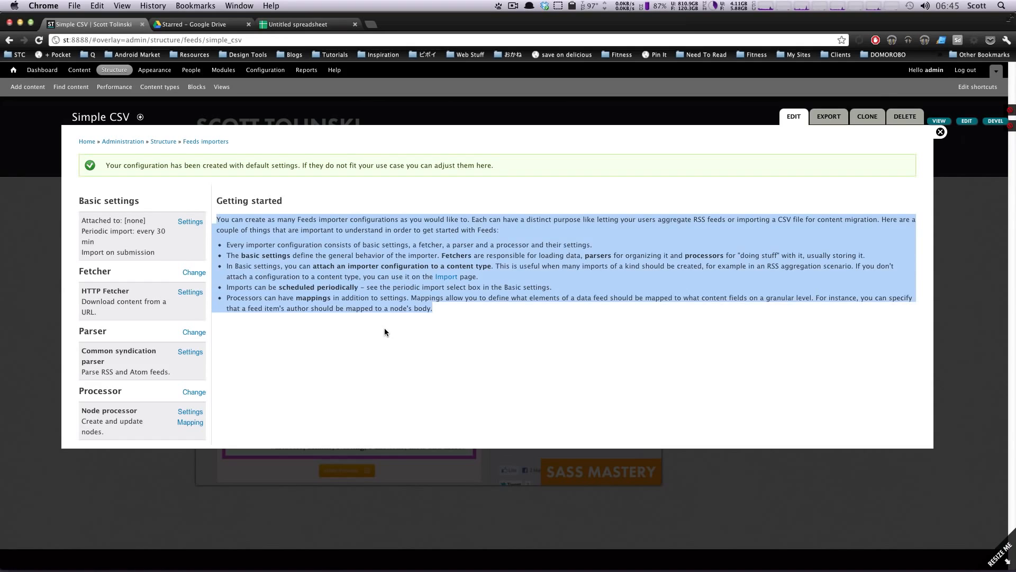
left_click(385, 328)
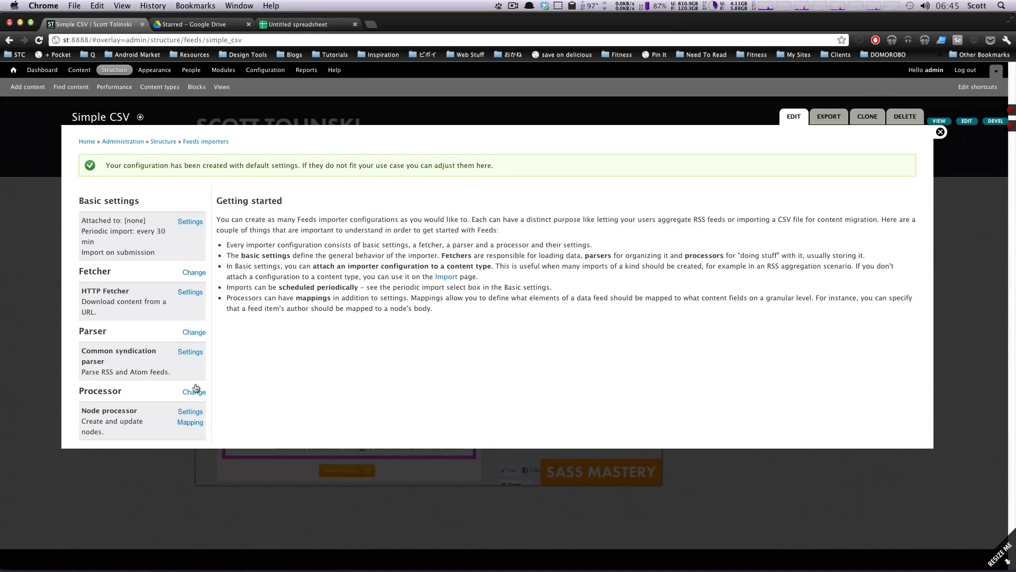
left_click(198, 222)
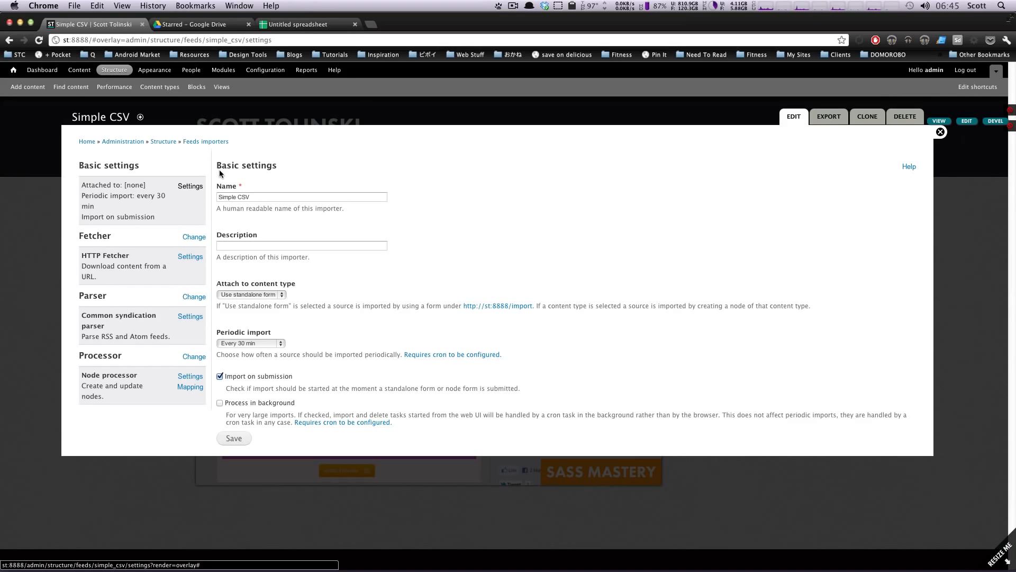
left_click_drag(277, 166, 332, 215)
left_click(565, 299)
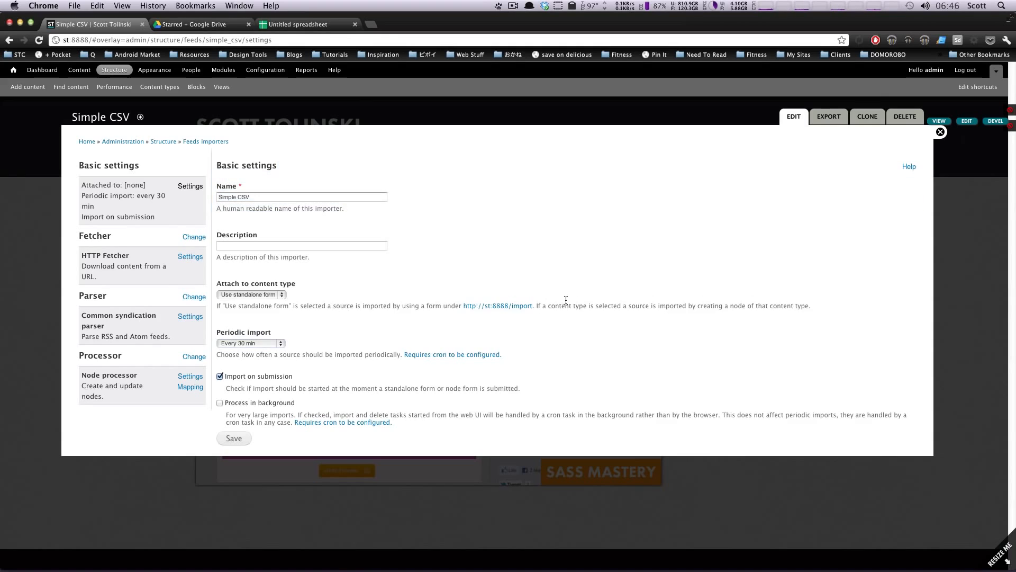
left_click_drag(564, 300, 731, 307)
left_click(703, 310)
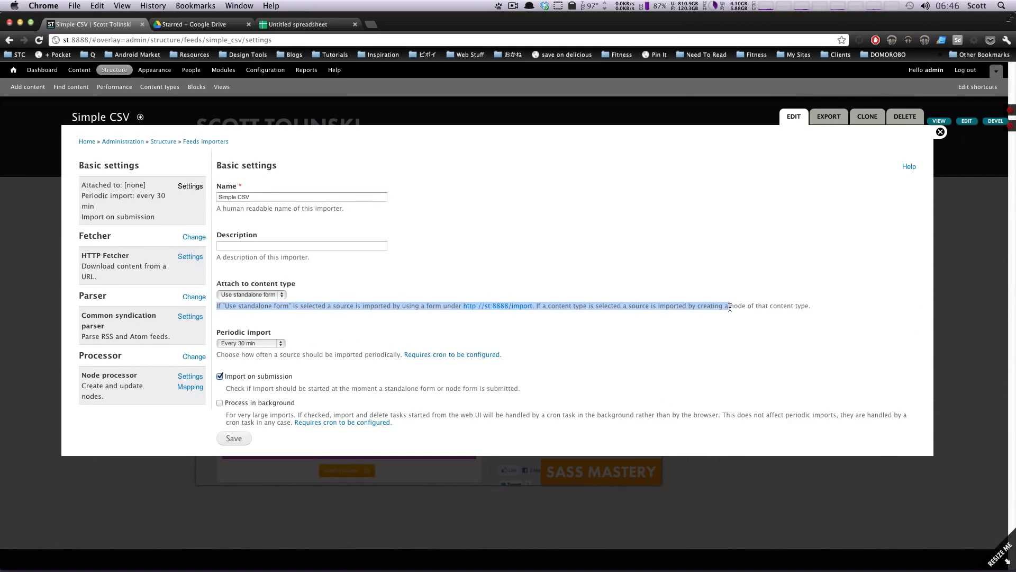
left_click(798, 305)
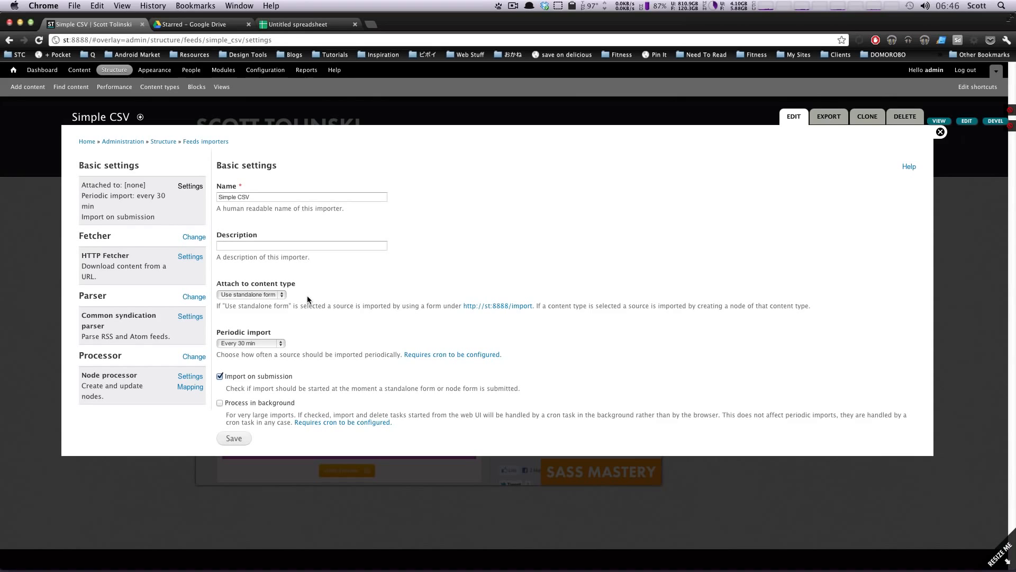
right_click(507, 305)
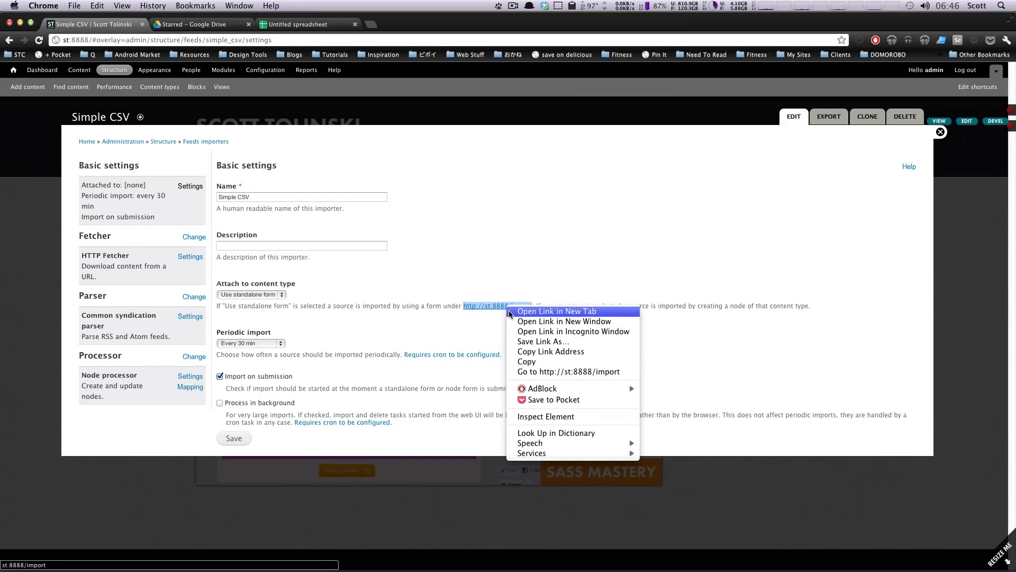
left_click(510, 310)
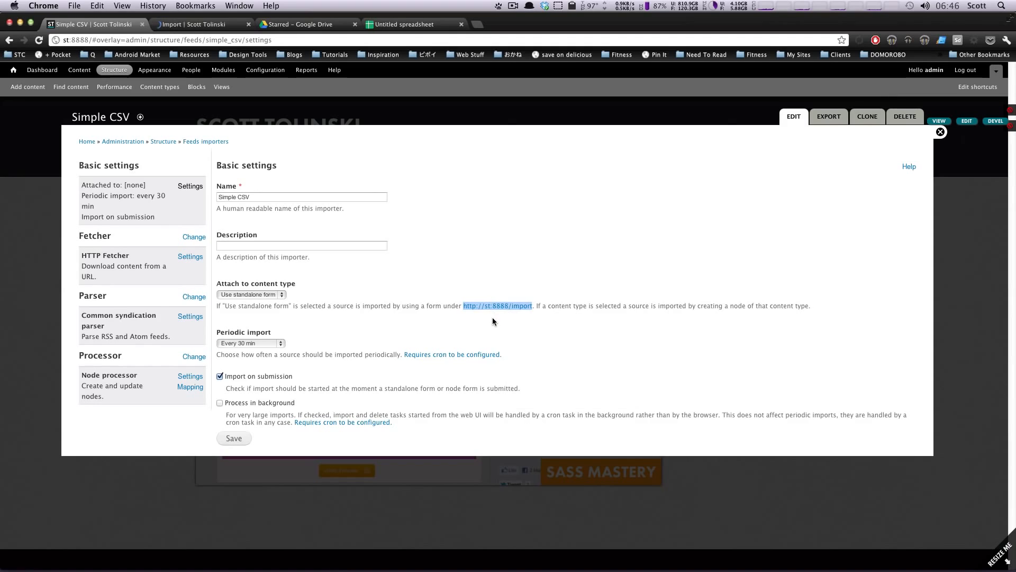
left_click(492, 316)
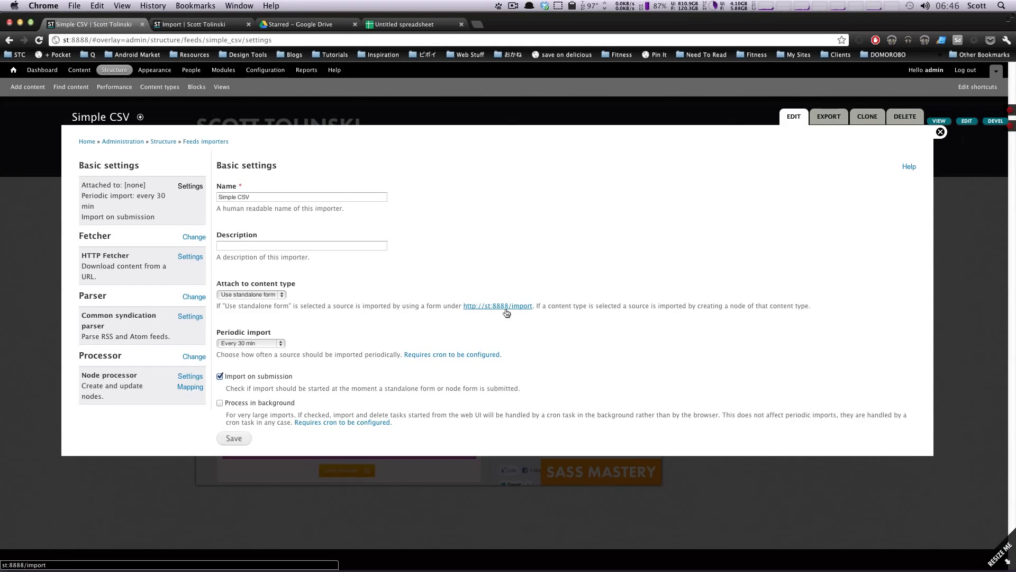
Step: View the site's Import page in its browser tab, then return to the Simple CSV importer settings
left_click(200, 24)
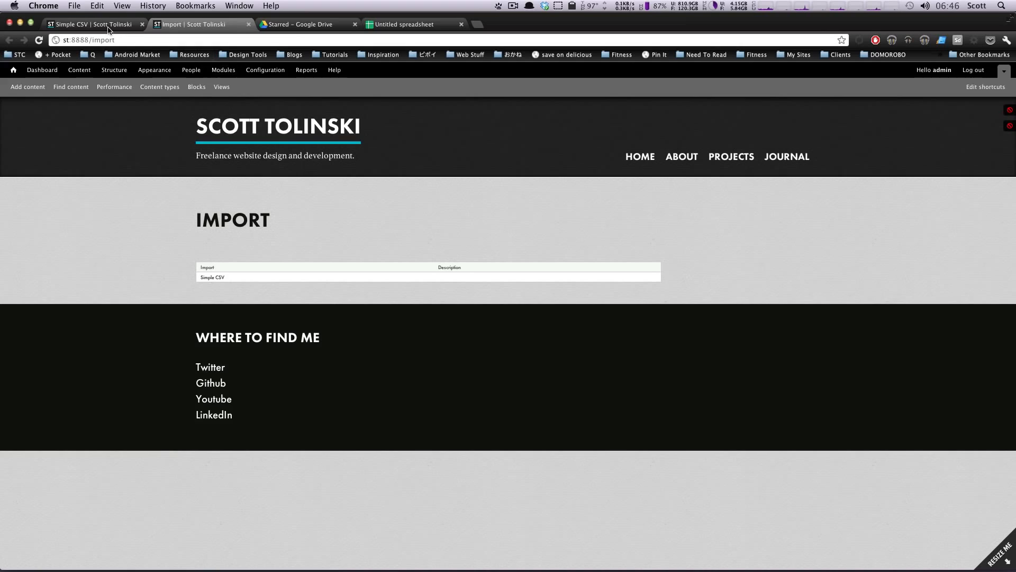
left_click(90, 24)
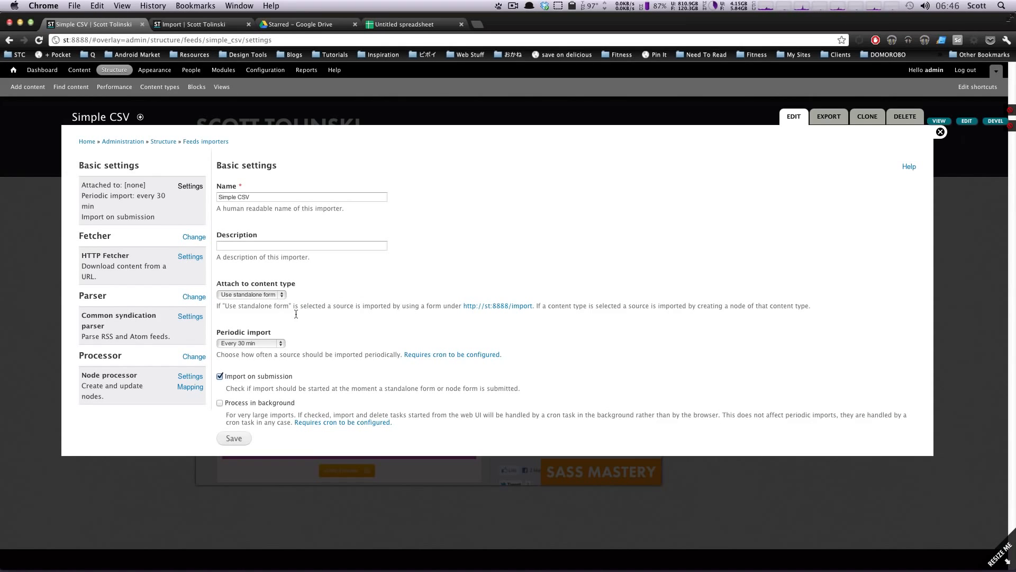
Step: Review the importer's periodic import interval options, set periodic import to Off and save the basic settings
left_click_drag(291, 360, 404, 354)
left_click(336, 342)
left_click(250, 342)
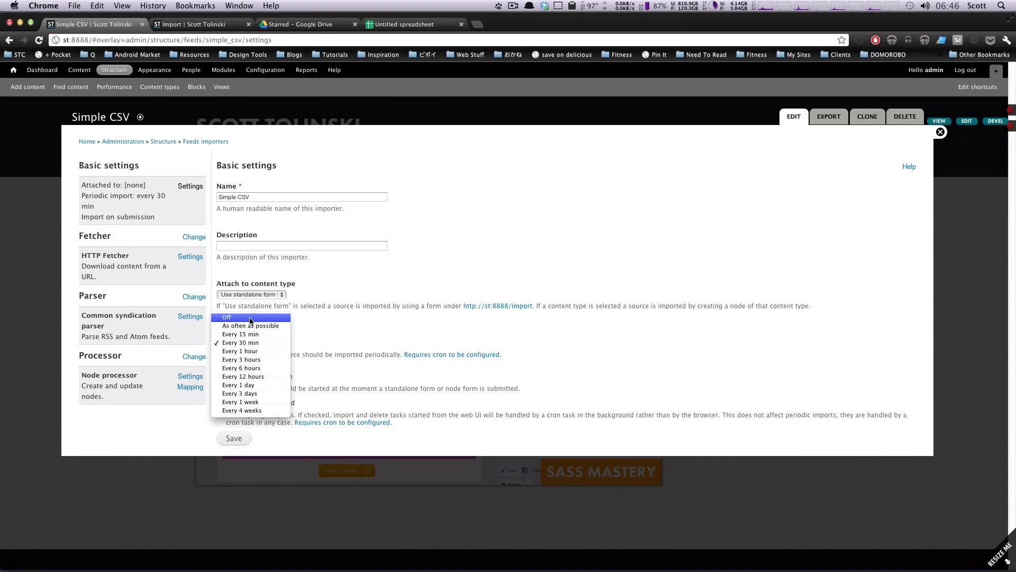
left_click(297, 340)
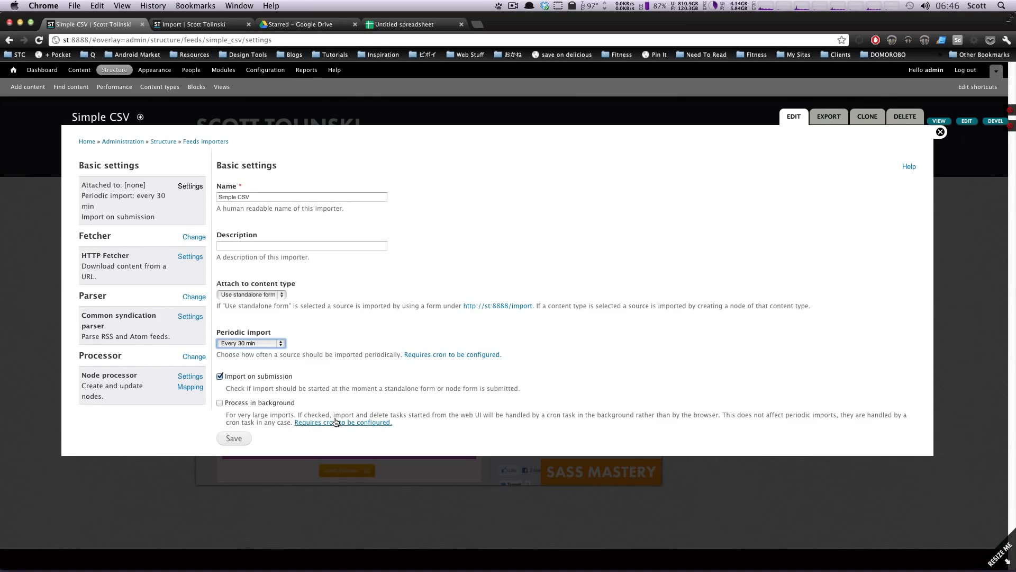
left_click(260, 344)
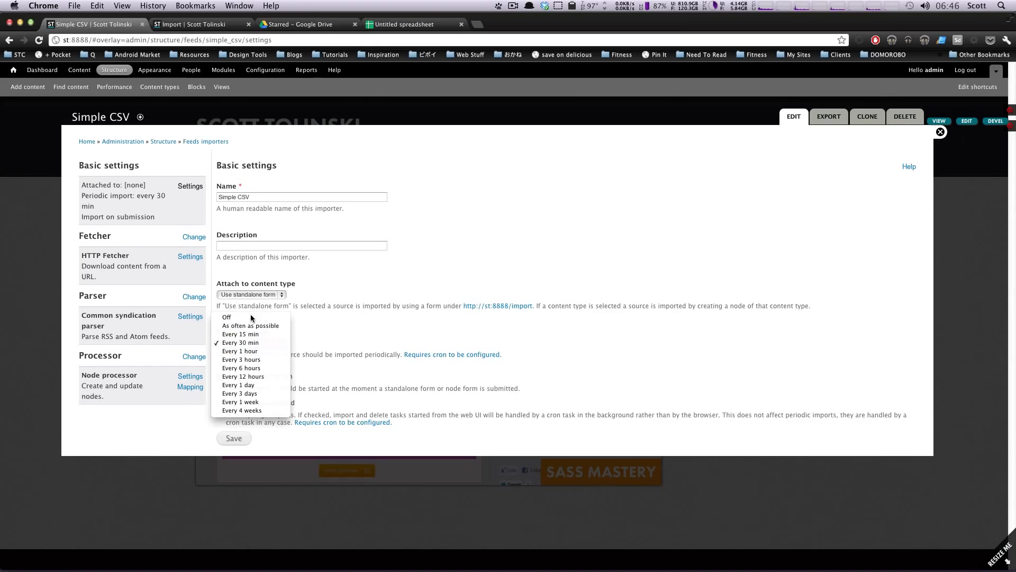
left_click(250, 317)
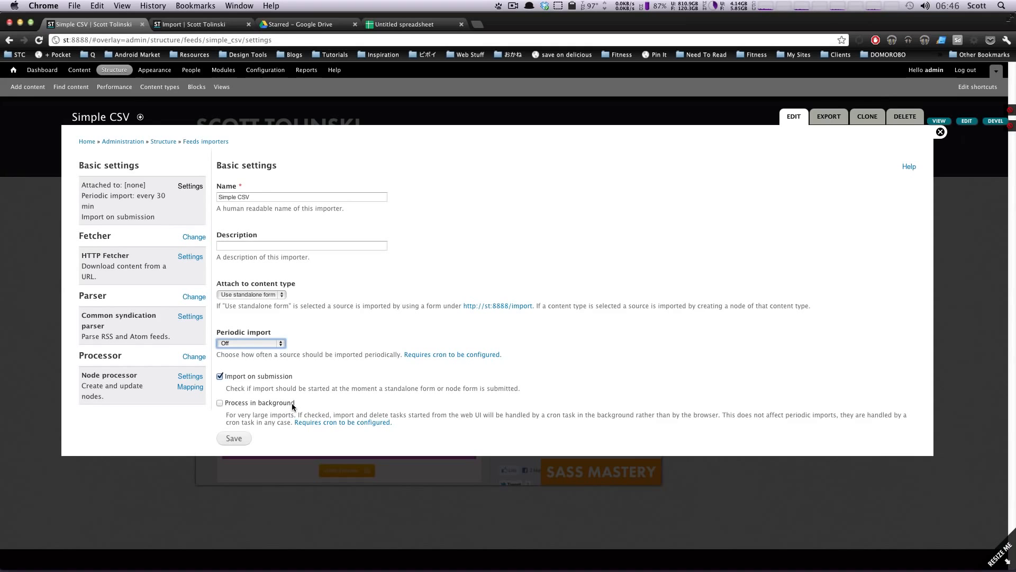
left_click(233, 439)
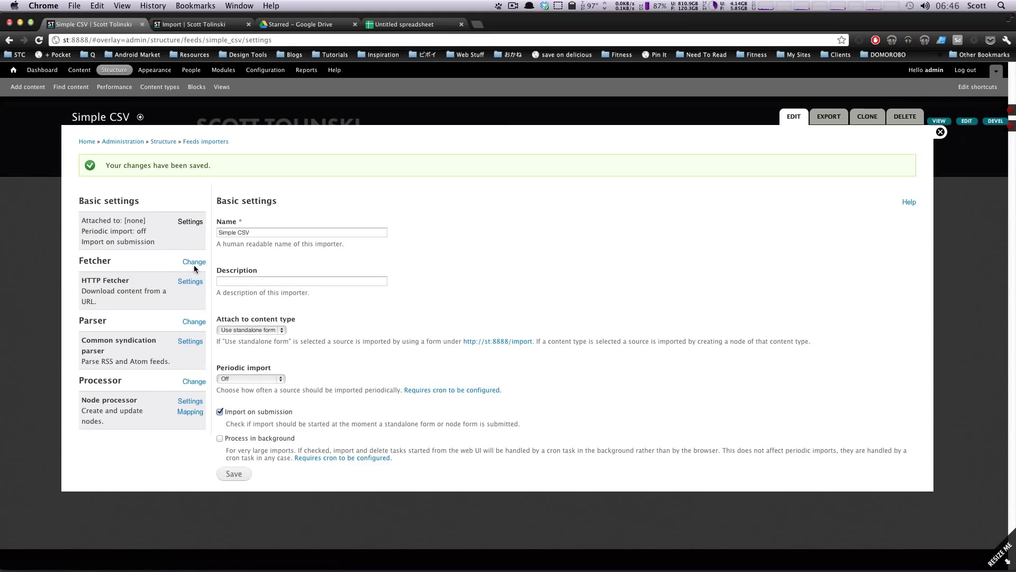
Step: Open the importer's fetcher selection and compare the File upload and HTTP Fetcher descriptions
left_click(194, 263)
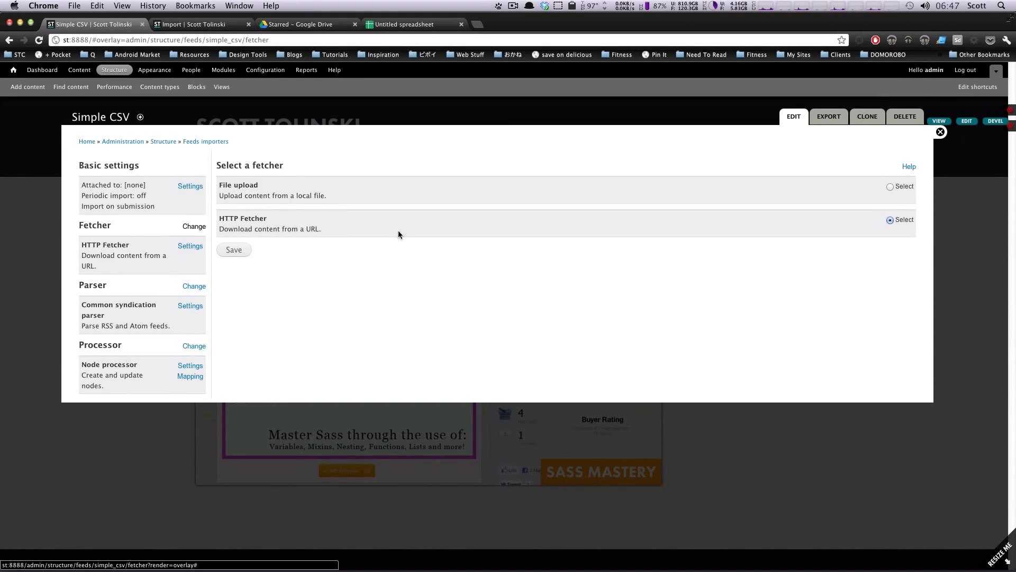
left_click_drag(267, 219, 247, 185)
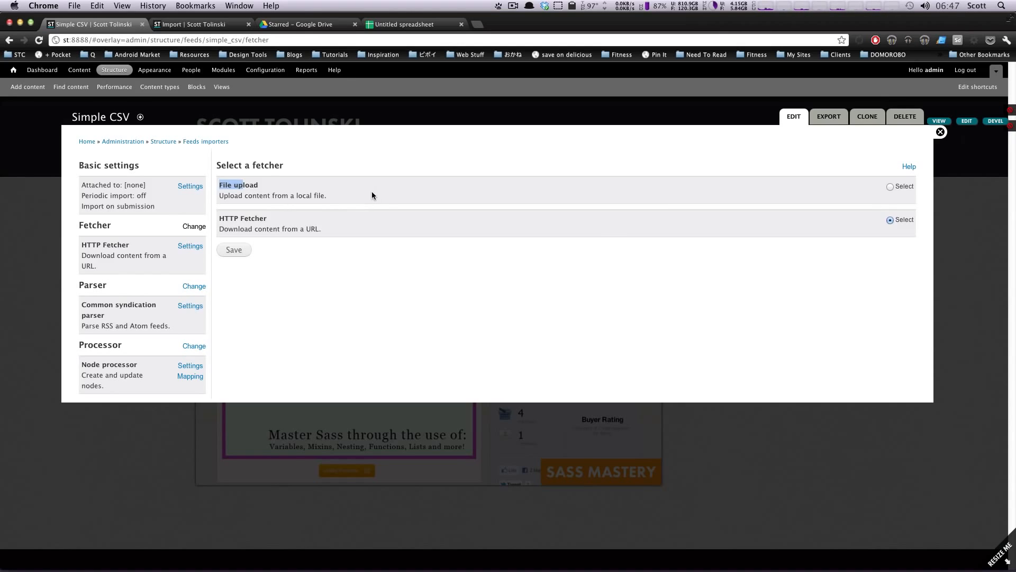
left_click_drag(267, 218, 306, 229)
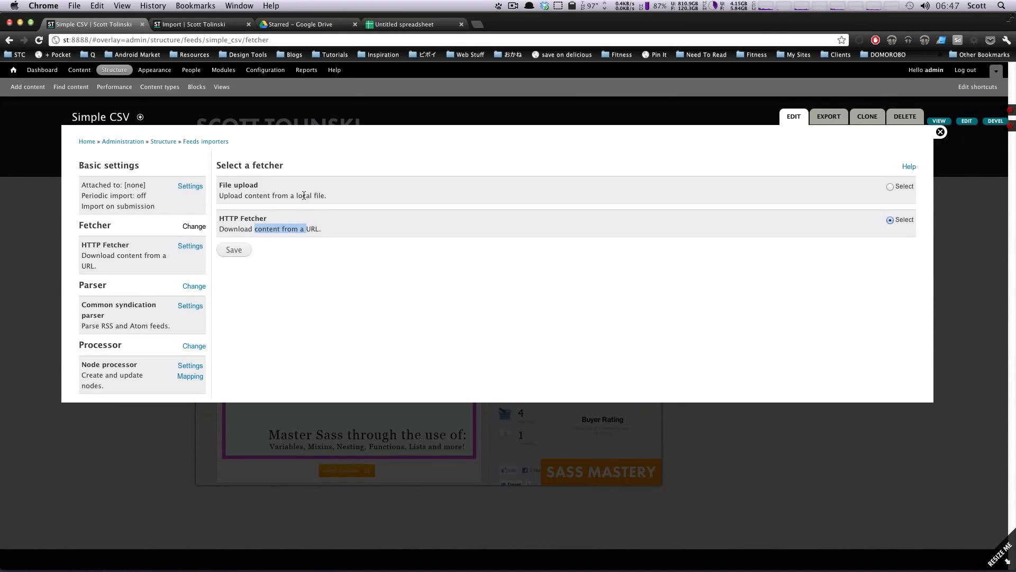
Step: Open the HTTP Fetcher settings and read the explanation of the Auto detect feeds option
left_click(195, 246)
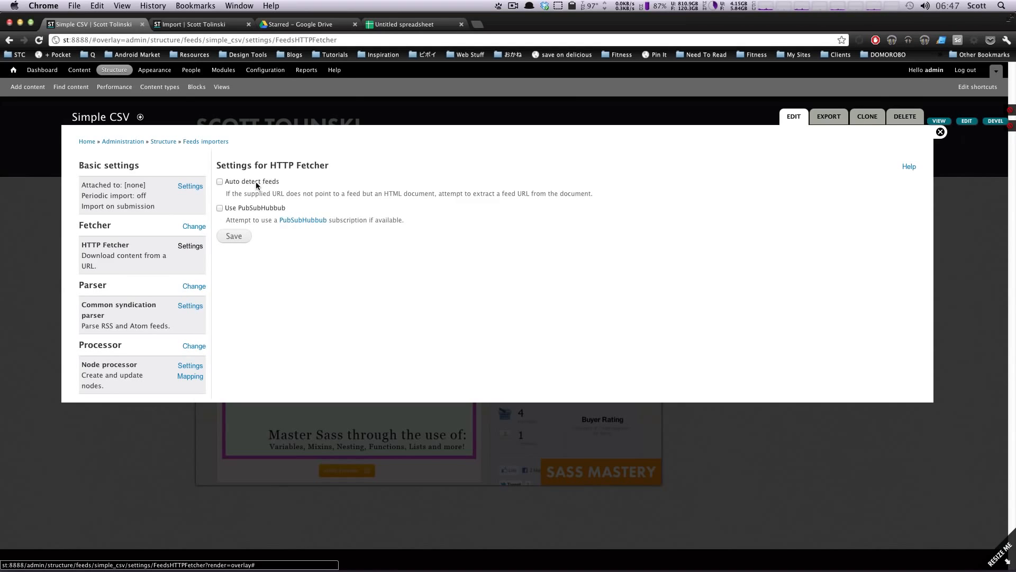
left_click_drag(255, 181, 340, 194)
left_click(404, 191)
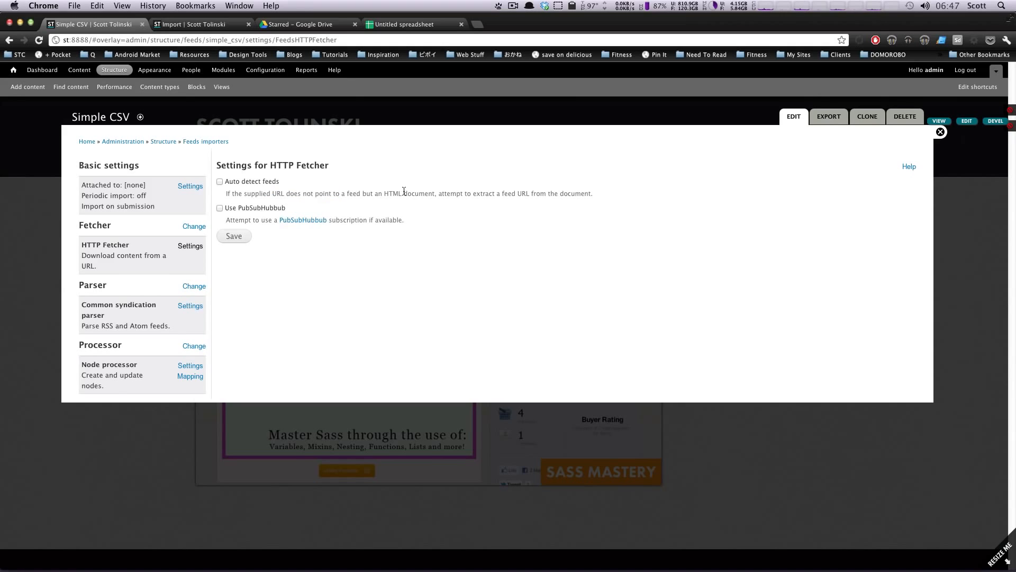
left_click_drag(404, 193, 485, 193)
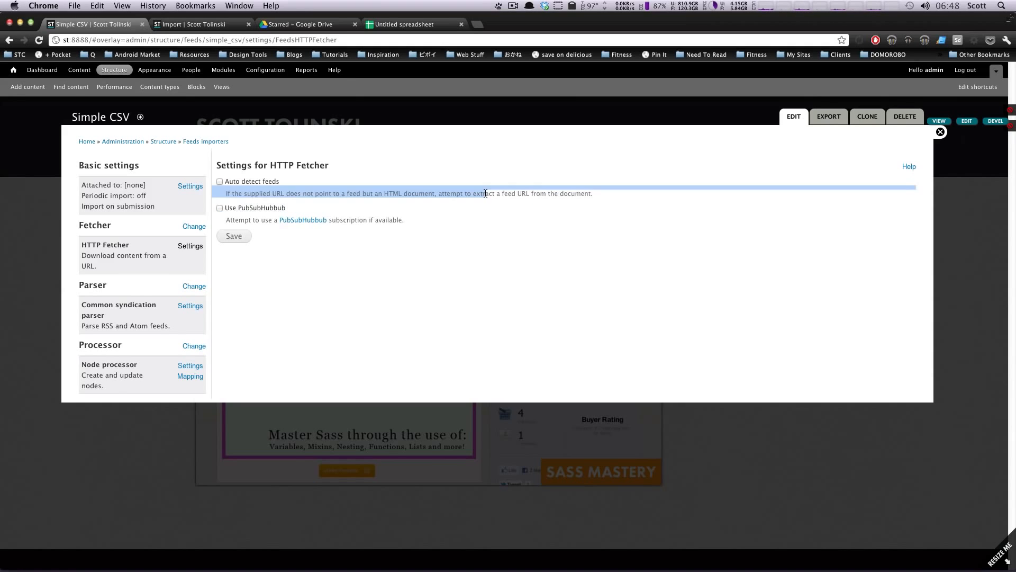
left_click(515, 193)
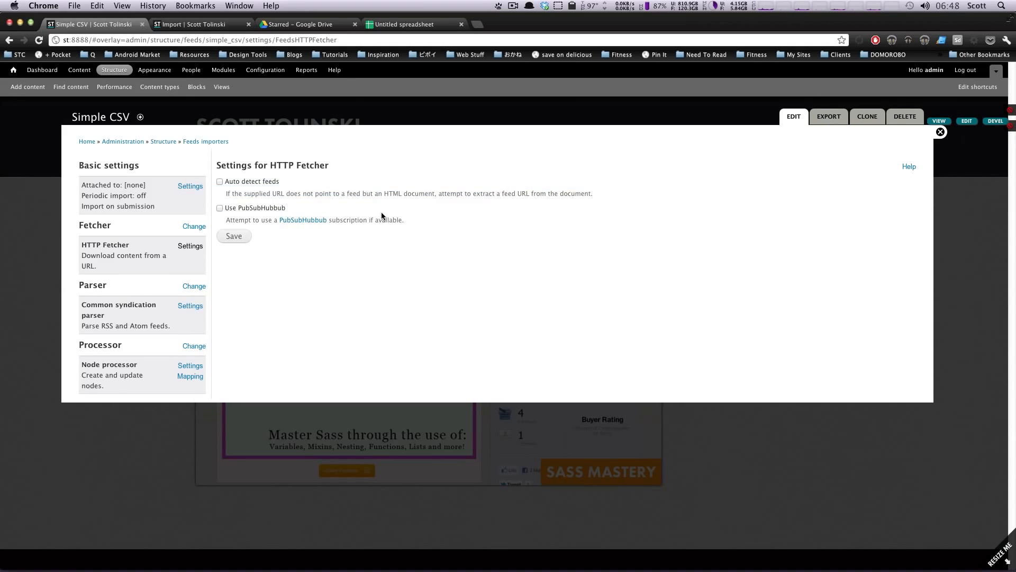
Step: Open the linked PubSubHubbub article in a new tab, read its summary, then close it and return to the importer settings
right_click(322, 219)
left_click(343, 225)
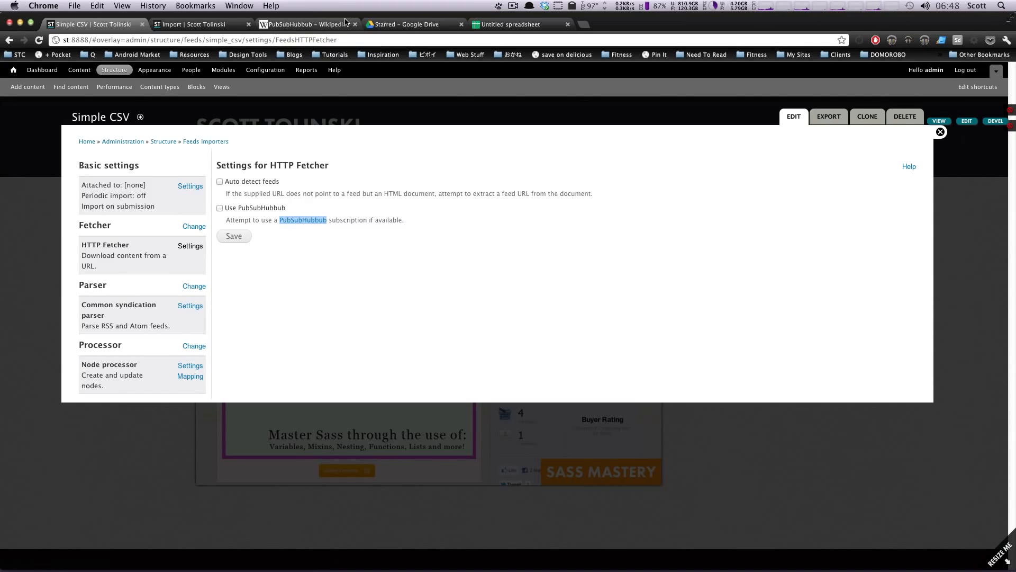
left_click(320, 26)
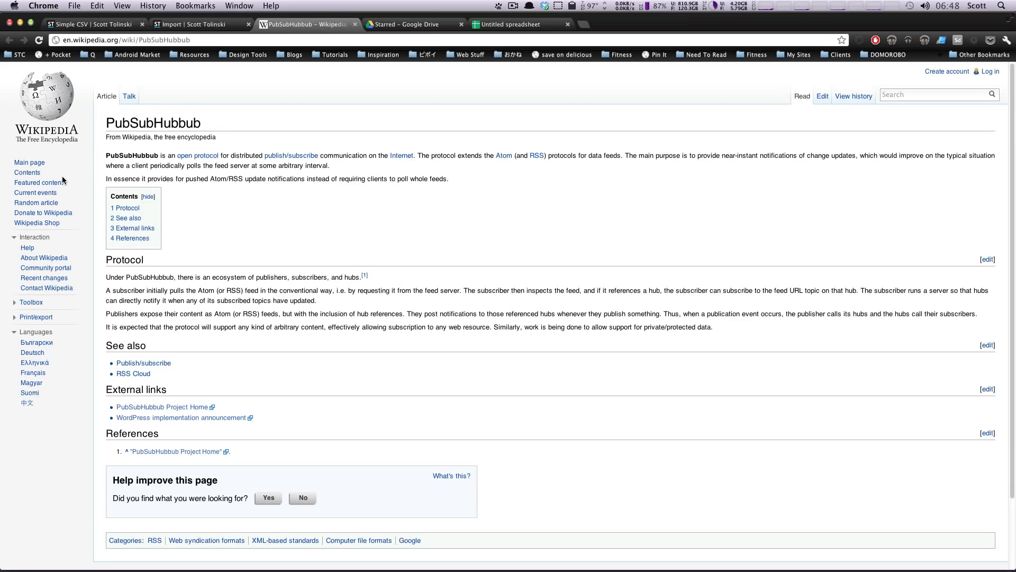
left_click_drag(99, 180, 479, 201)
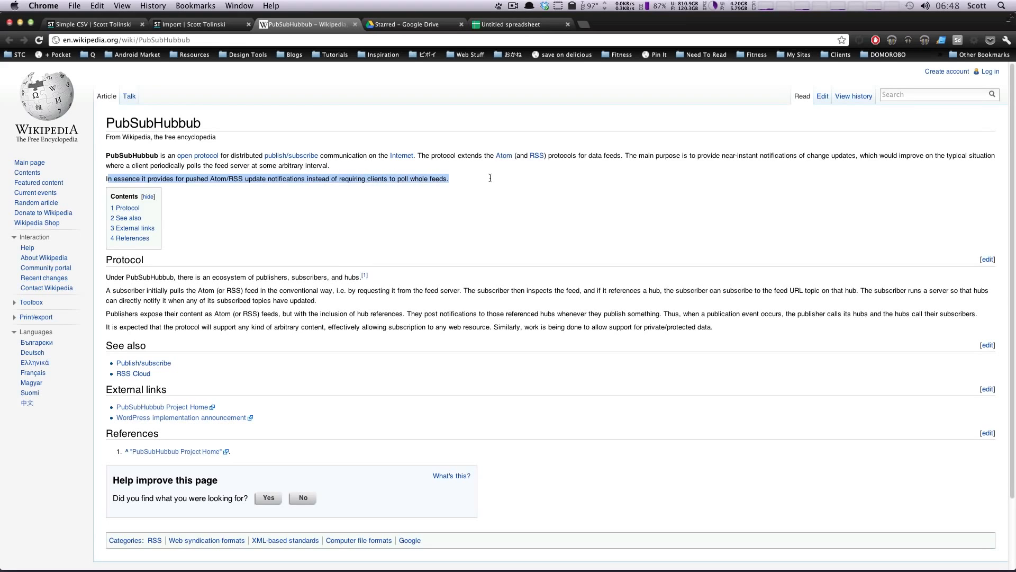
left_click(475, 209)
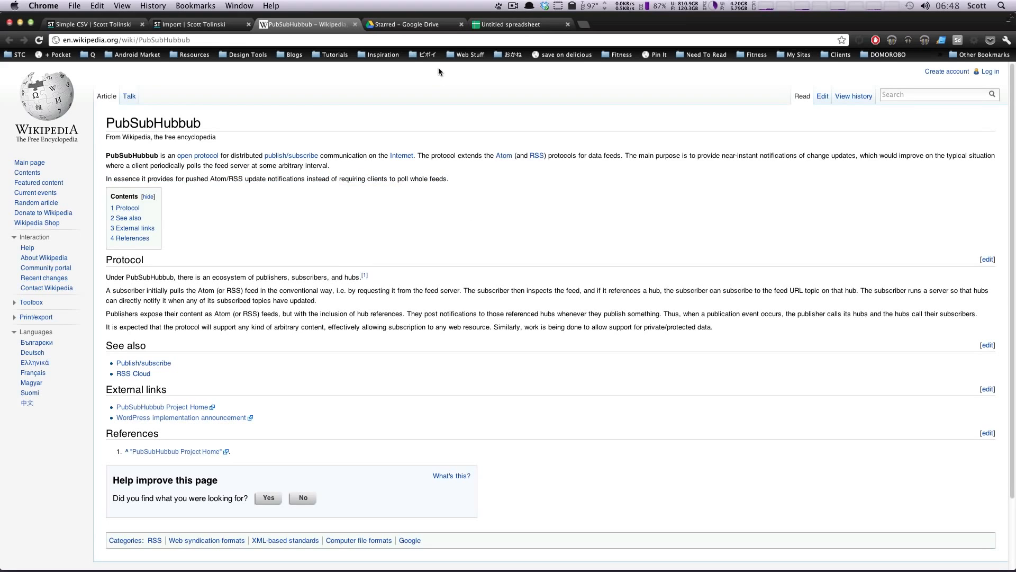
left_click(355, 25)
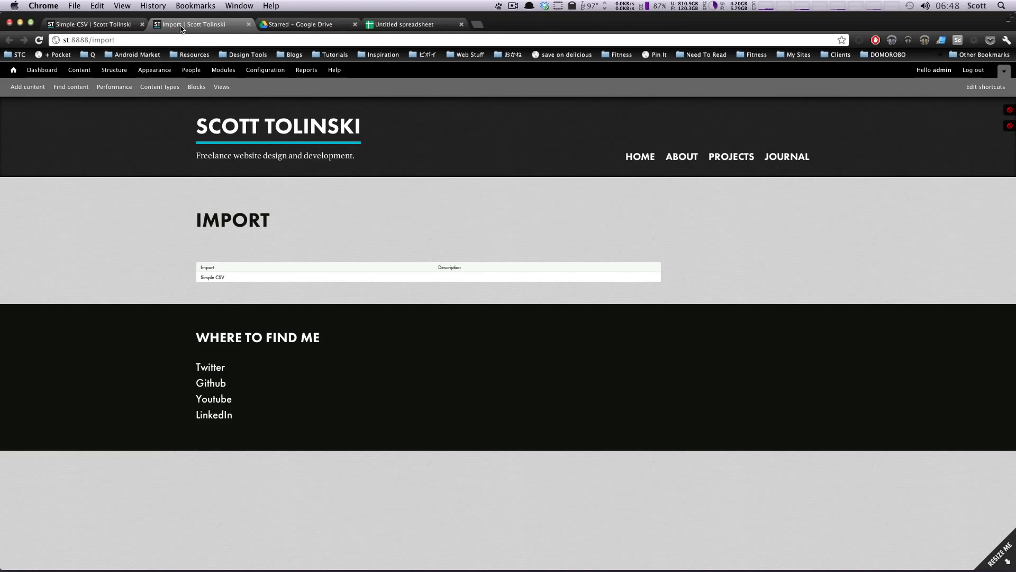
left_click(72, 26)
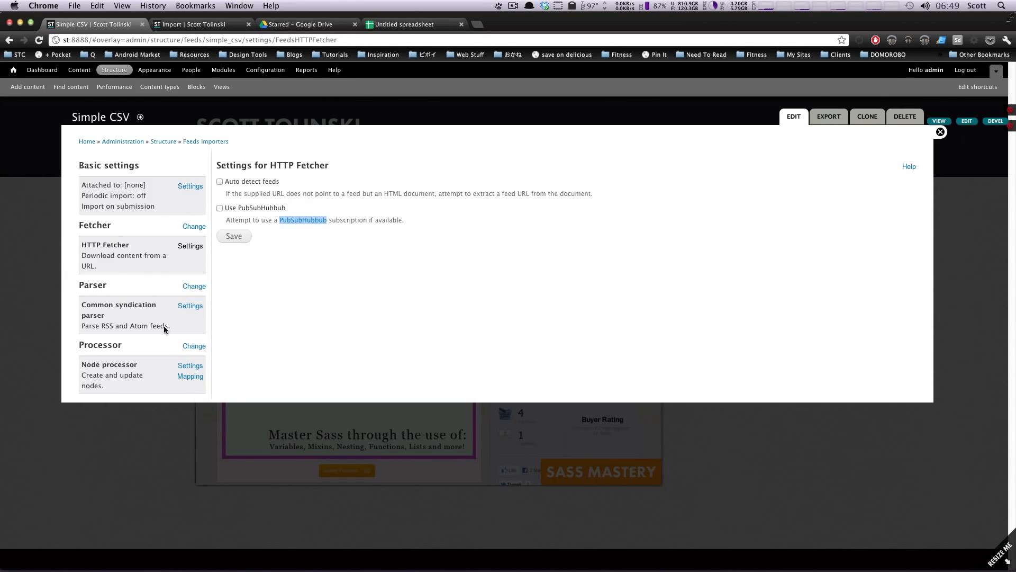
Step: Open the importer's parser selection and read the descriptions of the Sitemap, OPML, CSV and Common syndication parsers
left_click(189, 287)
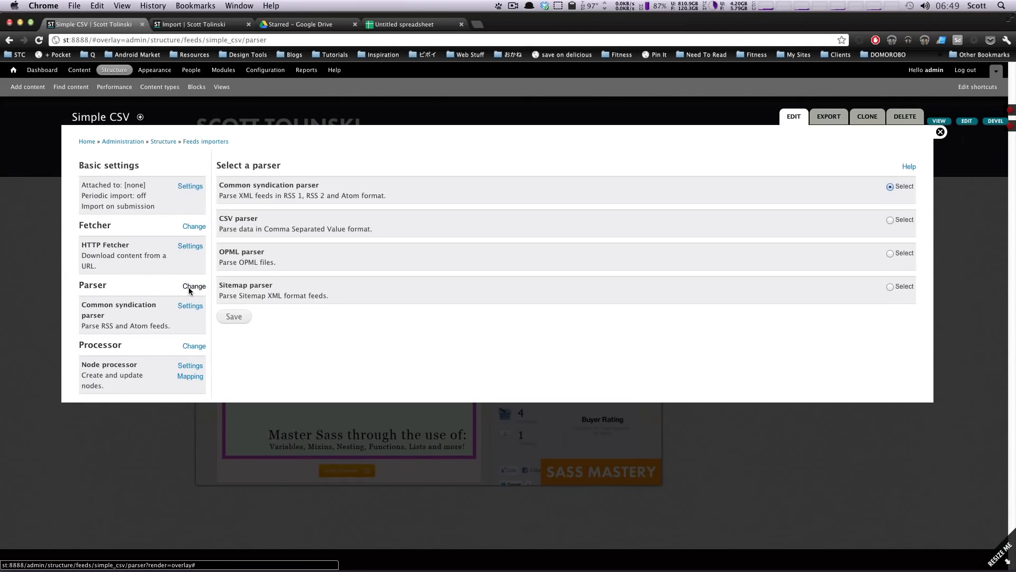
double_click(279, 295)
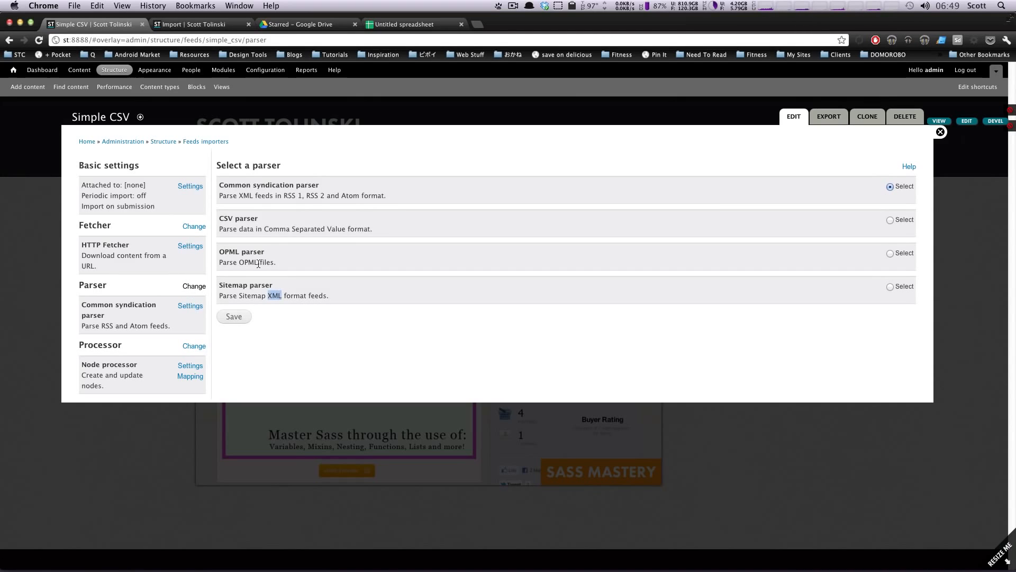
double_click(241, 262)
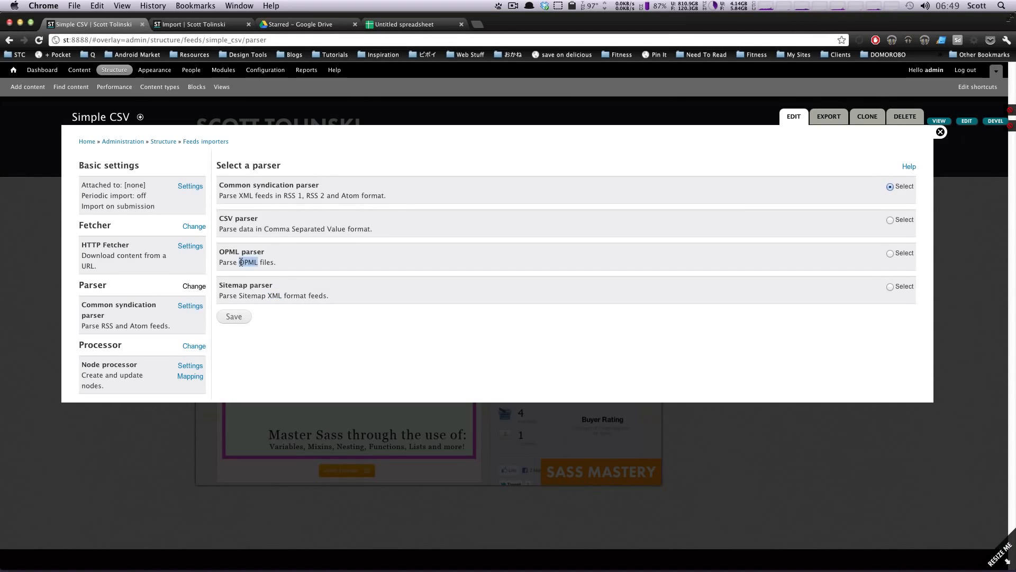
double_click(228, 216)
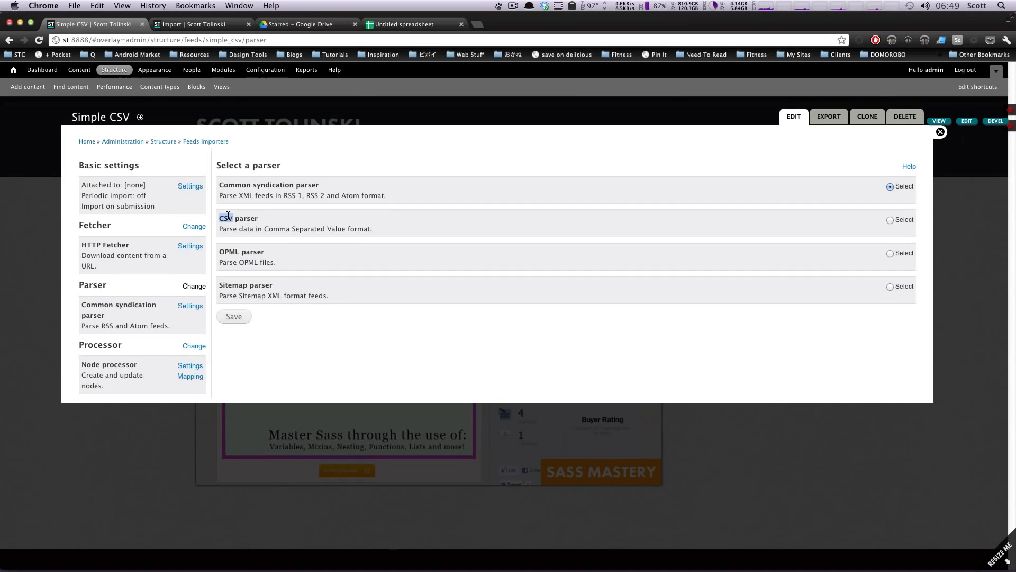
double_click(253, 194)
triple_click(233, 196)
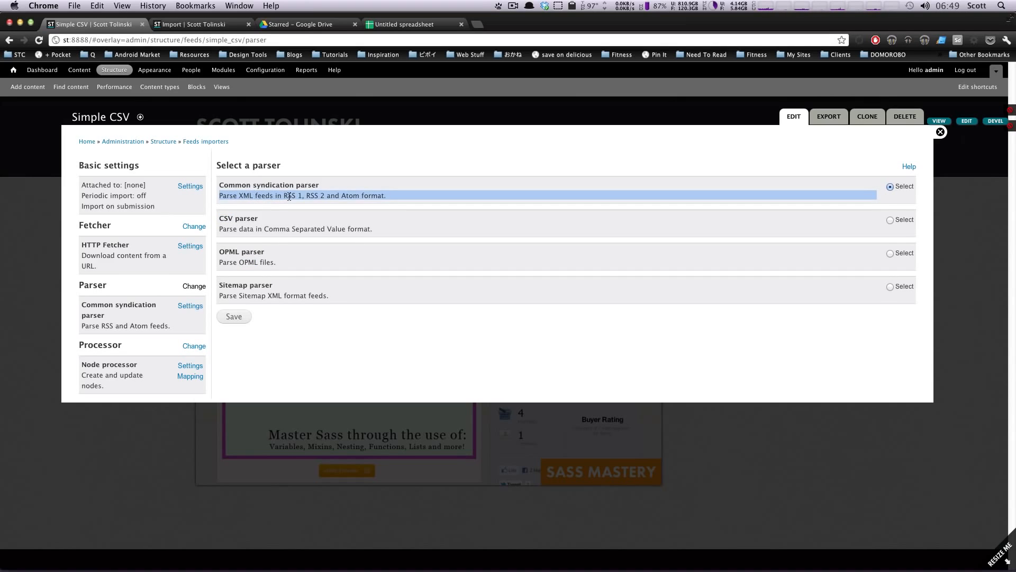
double_click(309, 196)
left_click_drag(329, 189, 215, 187)
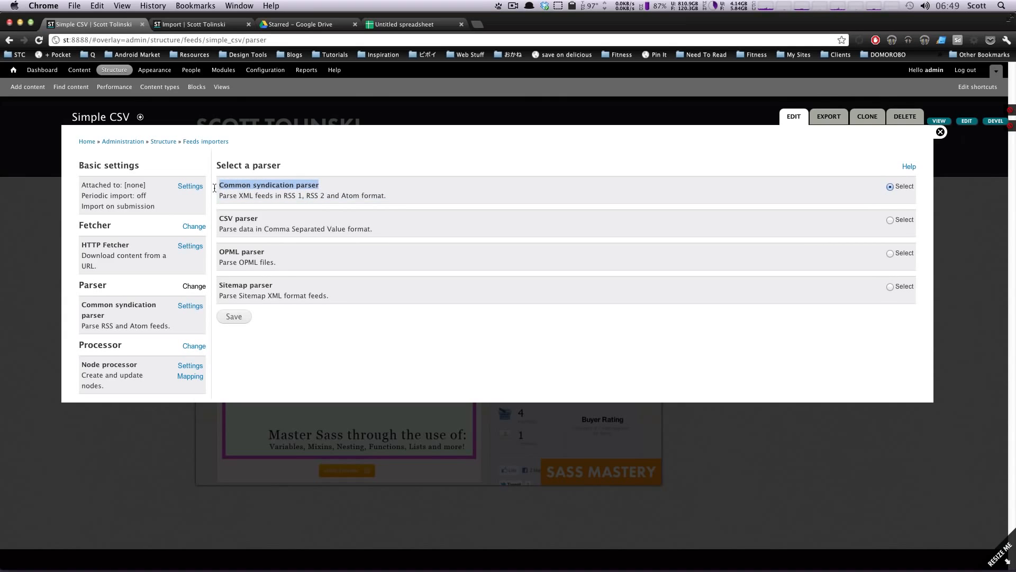
double_click(289, 196)
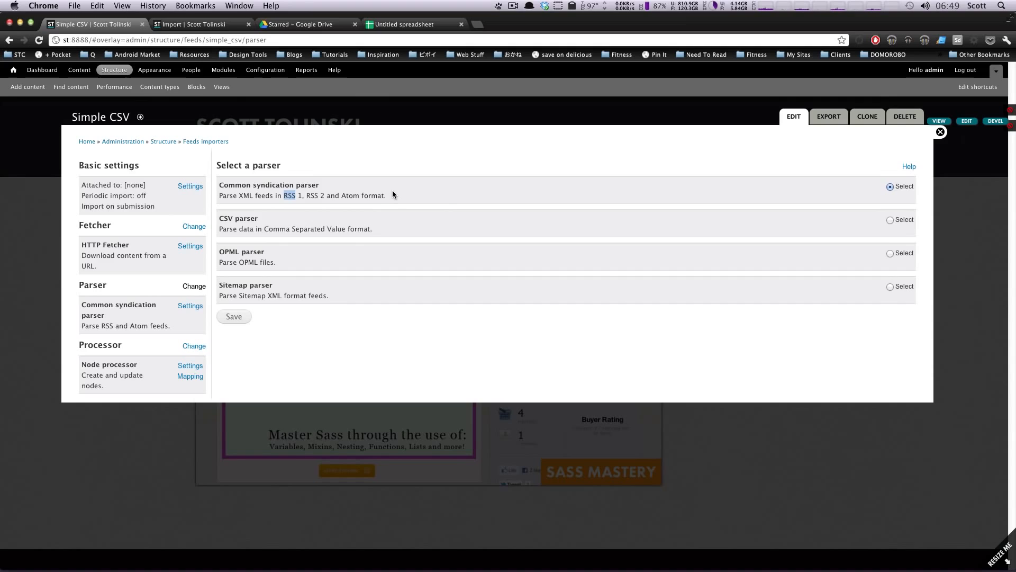
left_click_drag(392, 195, 308, 196)
left_click(309, 195)
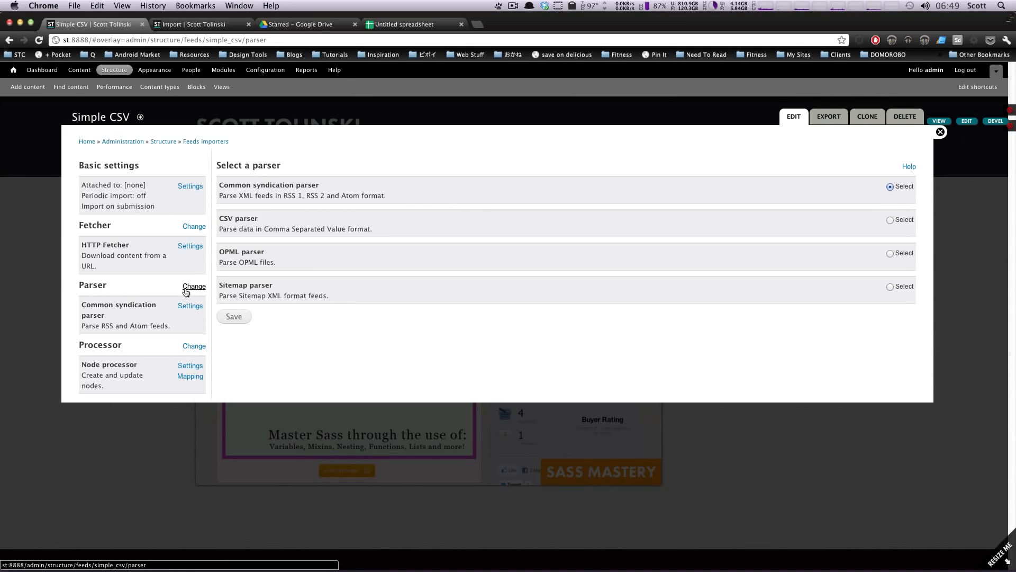
Step: Check the importer's currently selected Common syndication parser and open its settings
left_click_drag(91, 306, 120, 306)
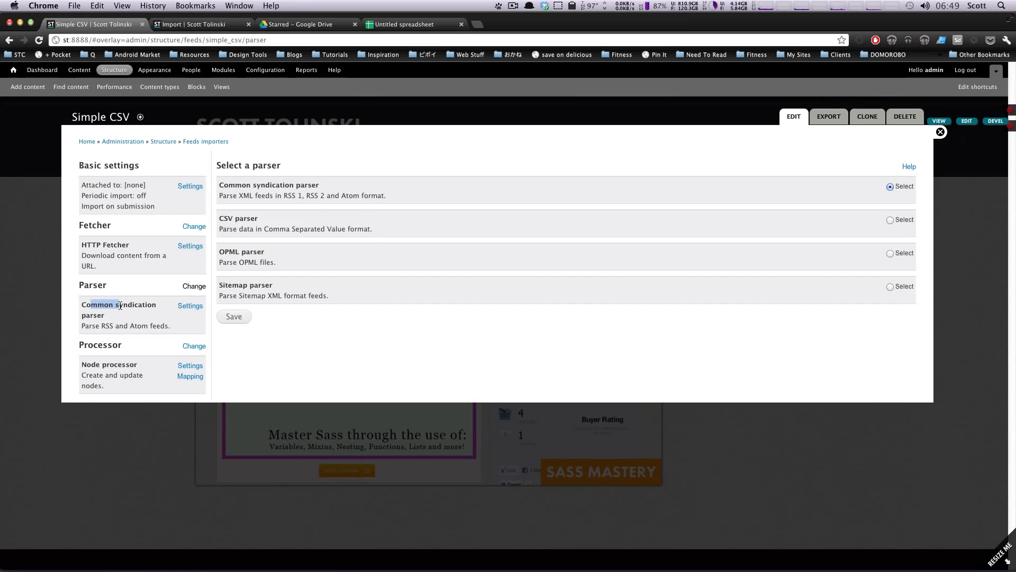
triple_click(107, 320)
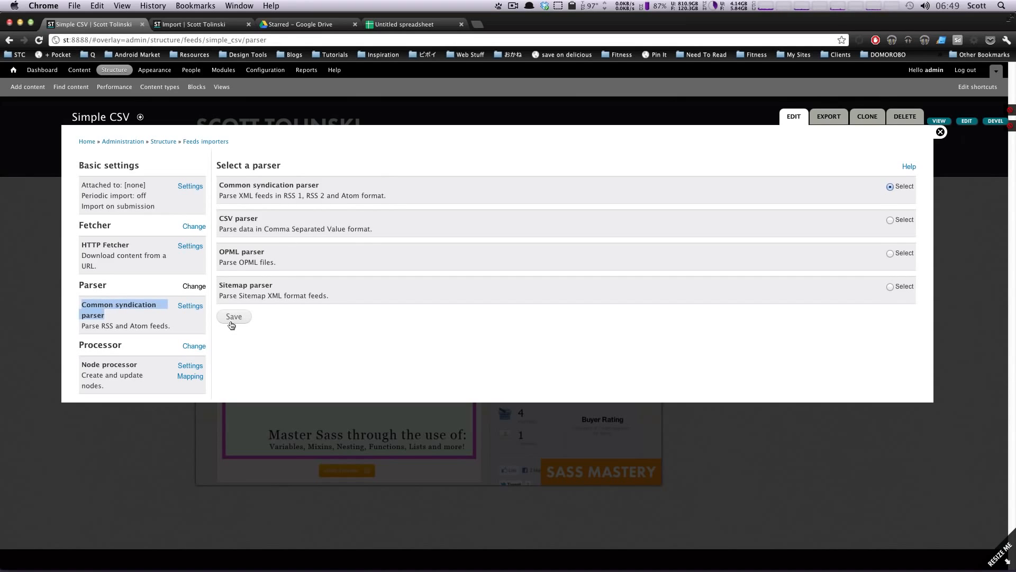
left_click(183, 306)
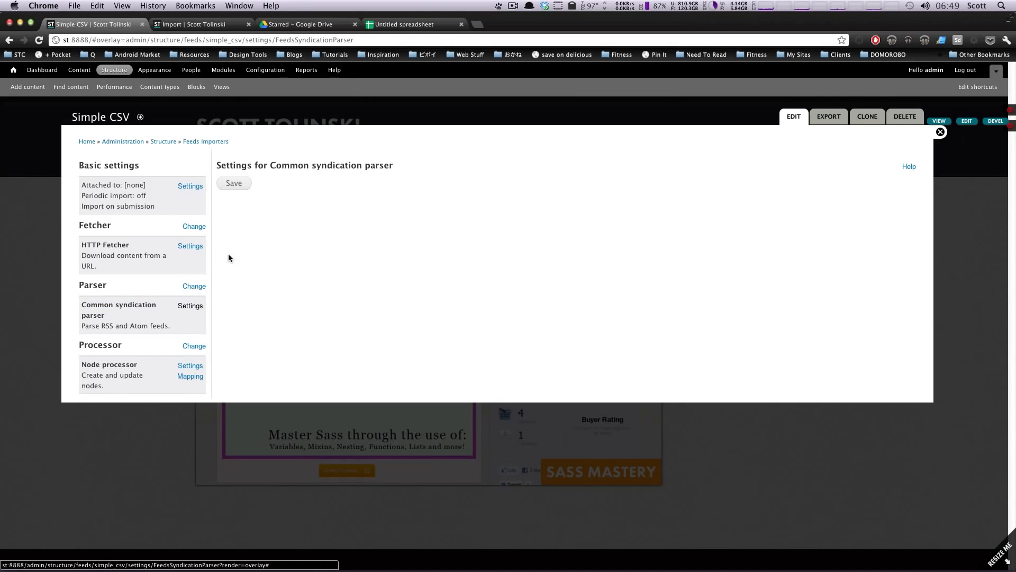
Step: Open the importer's processor selection and compare the Node, Taxonomy term and User processor descriptions
left_click(184, 348)
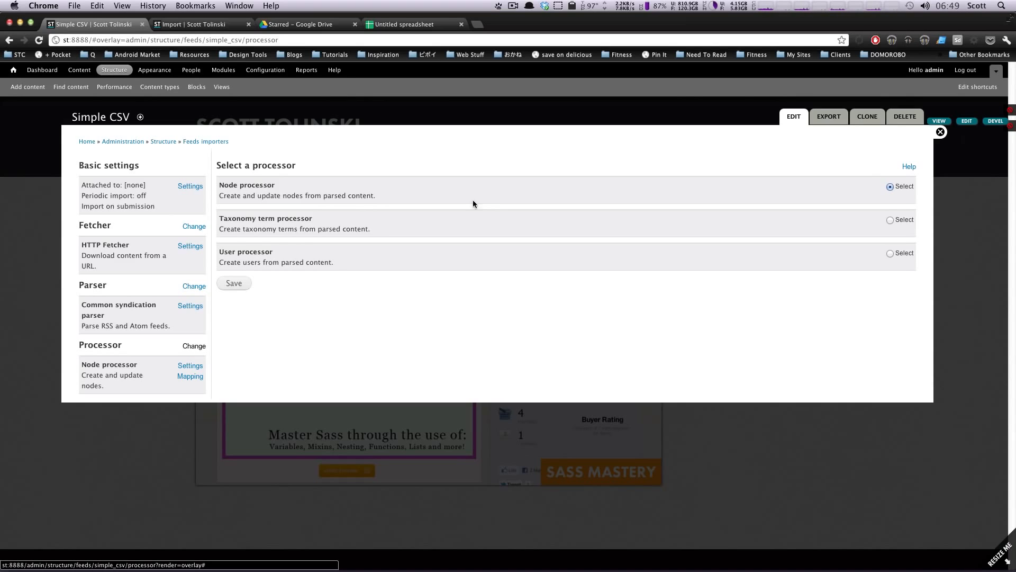
left_click_drag(348, 196, 220, 220)
left_click(390, 222)
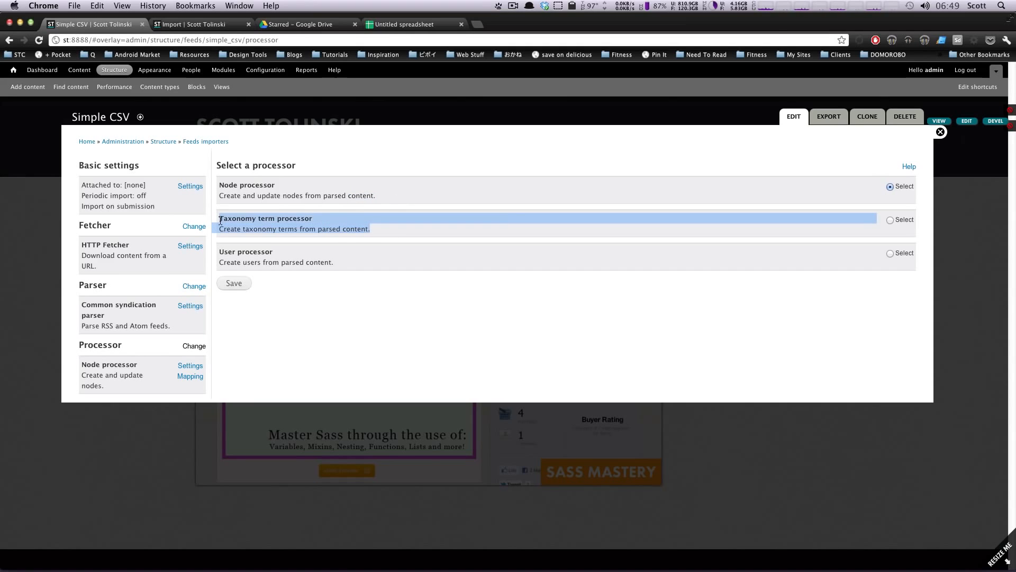
left_click(371, 234)
left_click_drag(354, 260, 141, 243)
left_click(351, 271)
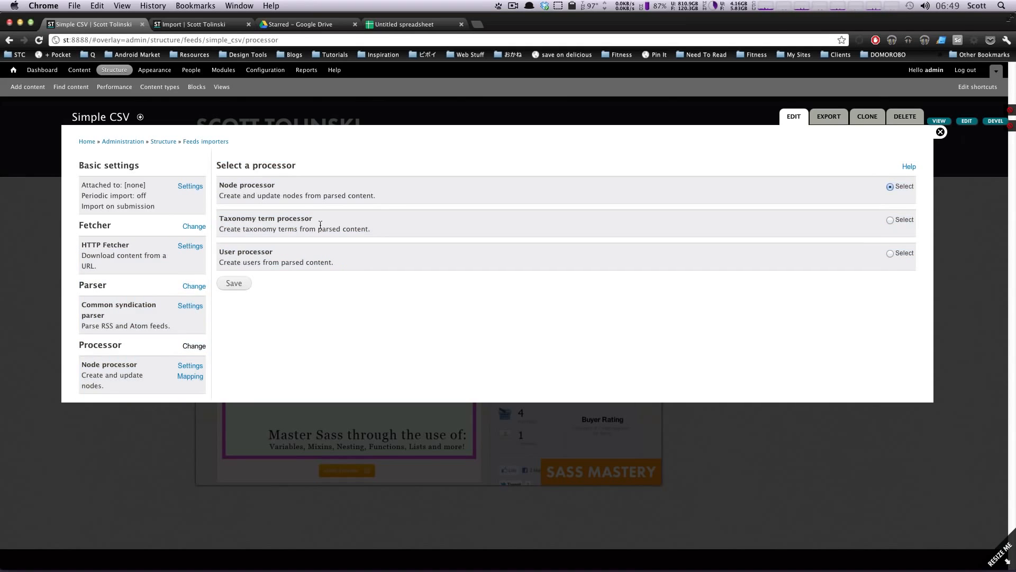
left_click_drag(404, 199, 274, 183)
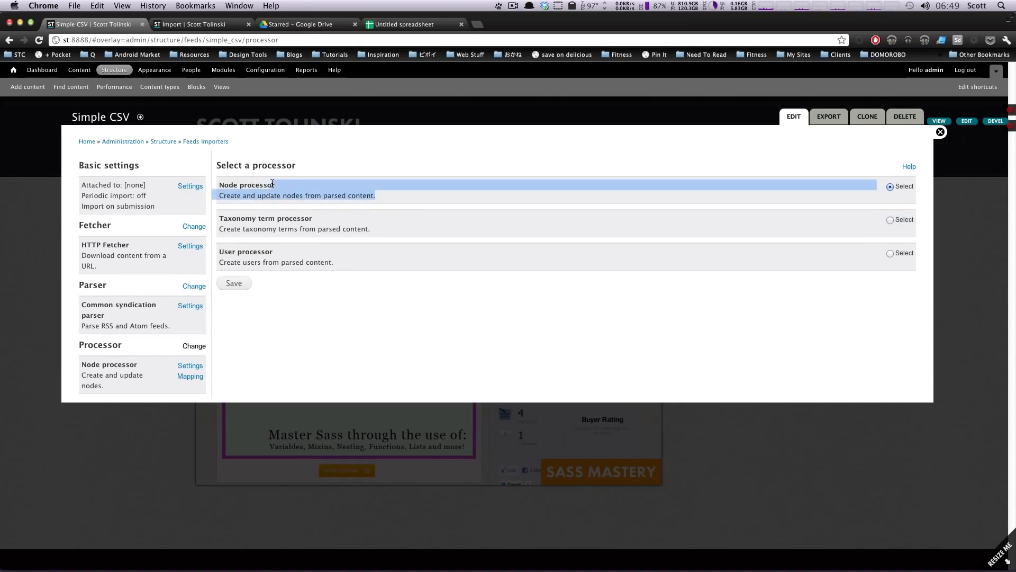
Step: Open the Node processor settings and read the options for updating or replacing existing nodes
left_click(391, 198)
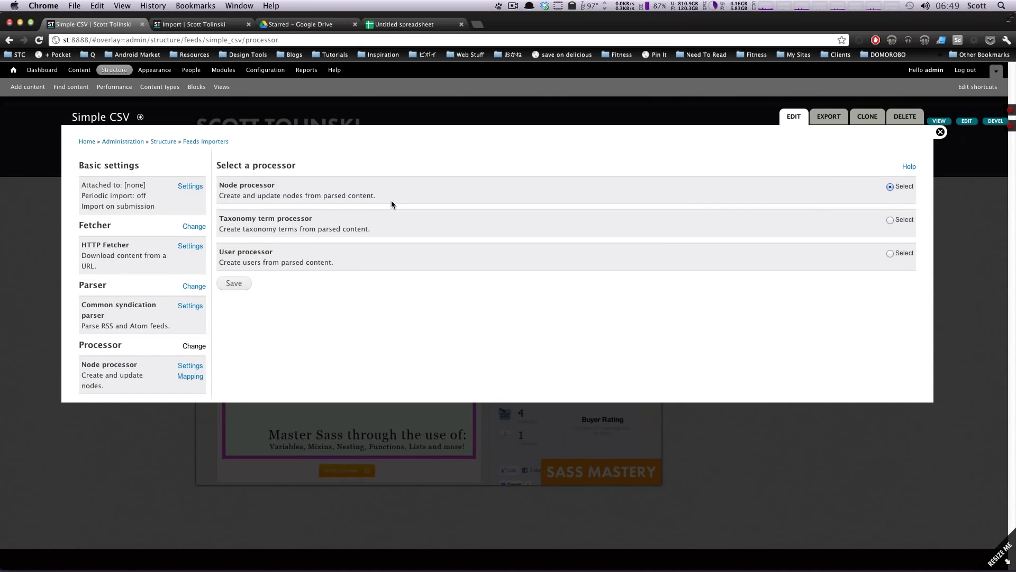
left_click(197, 365)
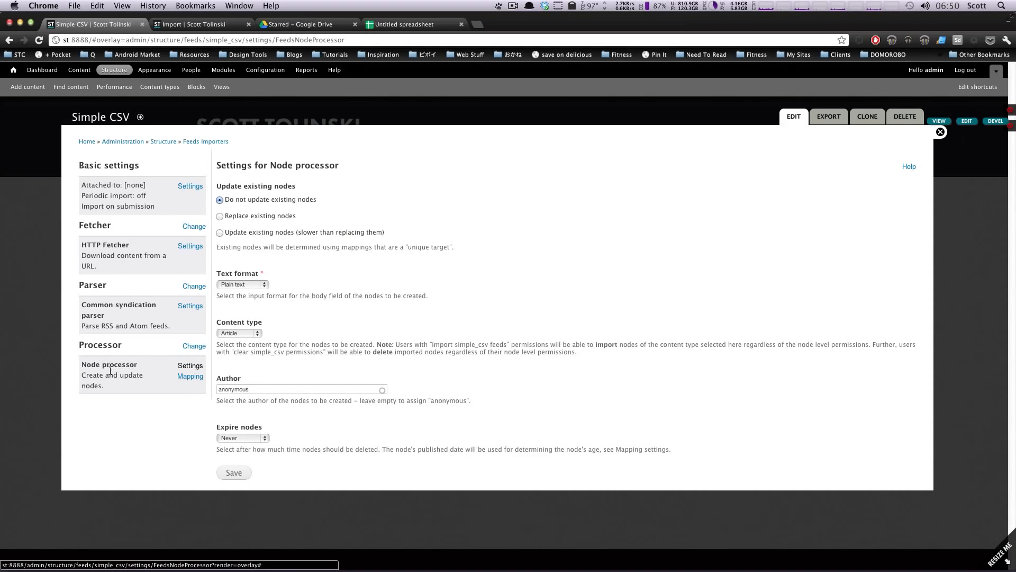
left_click_drag(121, 409, 96, 374)
left_click(162, 384)
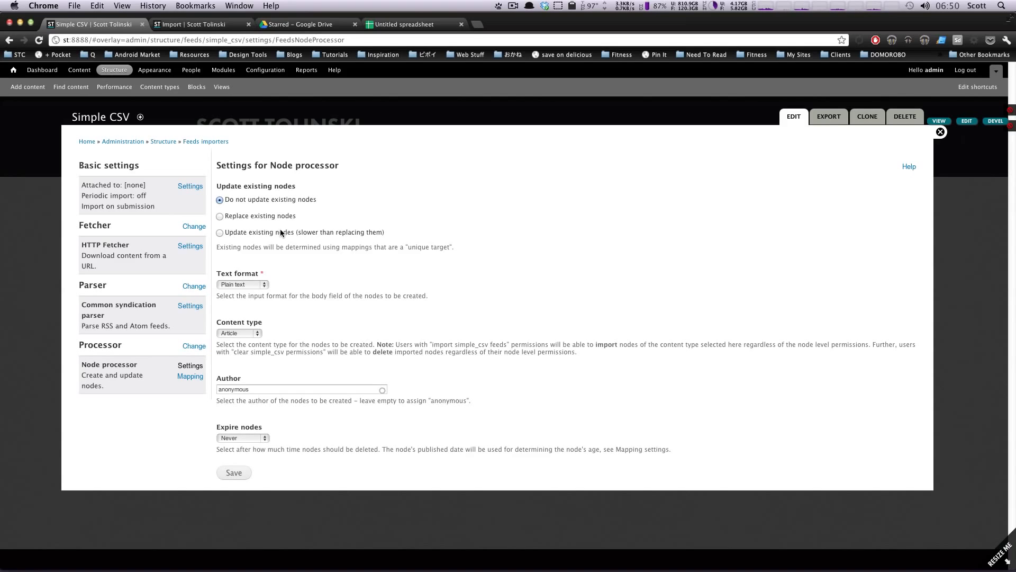
left_click_drag(304, 218, 268, 219)
left_click(264, 220)
Step: Review the available text formats for the imported nodes' body field, keeping Plain text selected
left_click(261, 283)
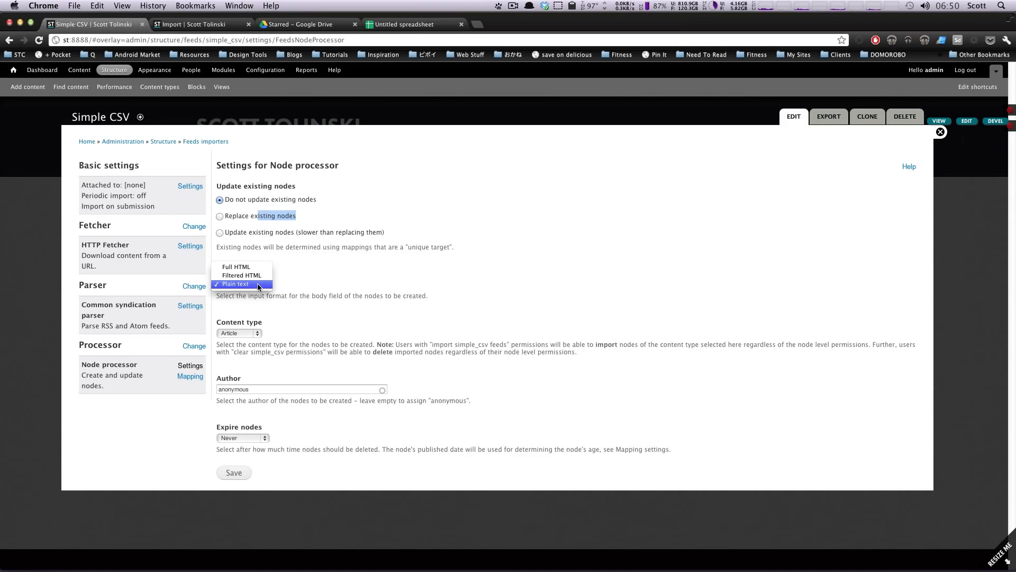
left_click(373, 282)
left_click_drag(218, 278, 256, 278)
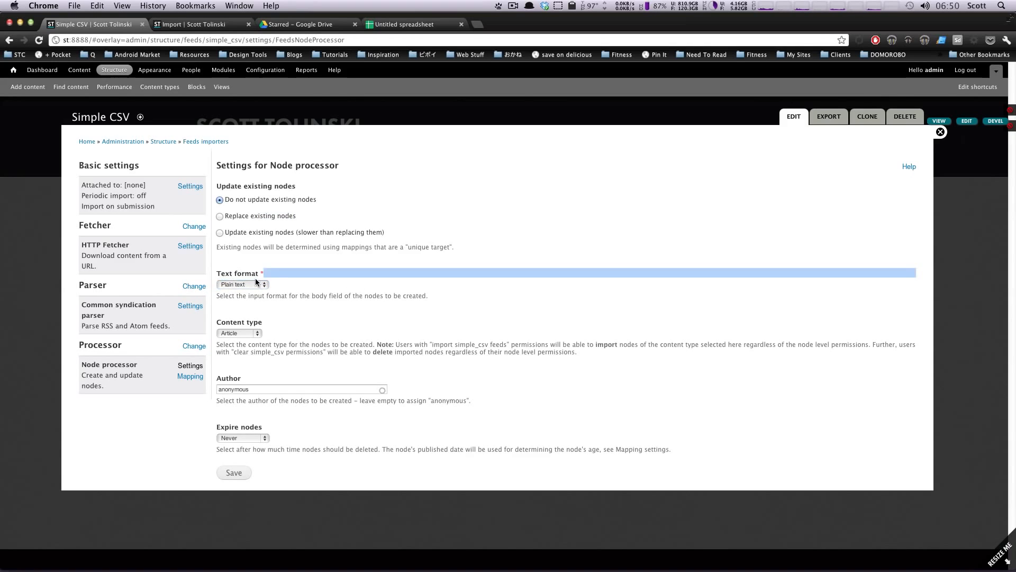
left_click(256, 281)
left_click(331, 291)
left_click(282, 284)
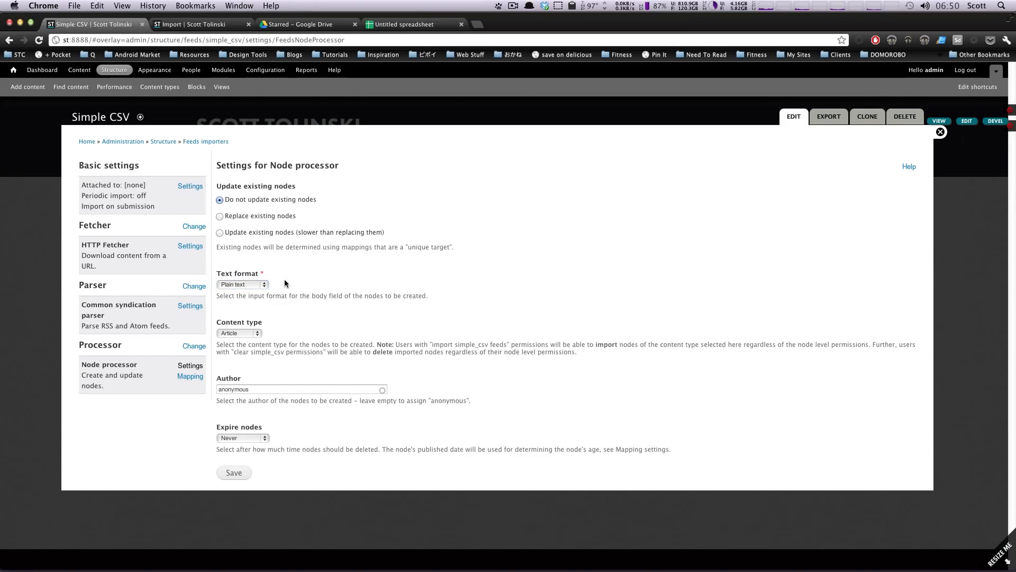
Step: Try Basic page and Webform as the content type for imported nodes, and set it back to Article
left_click(245, 333)
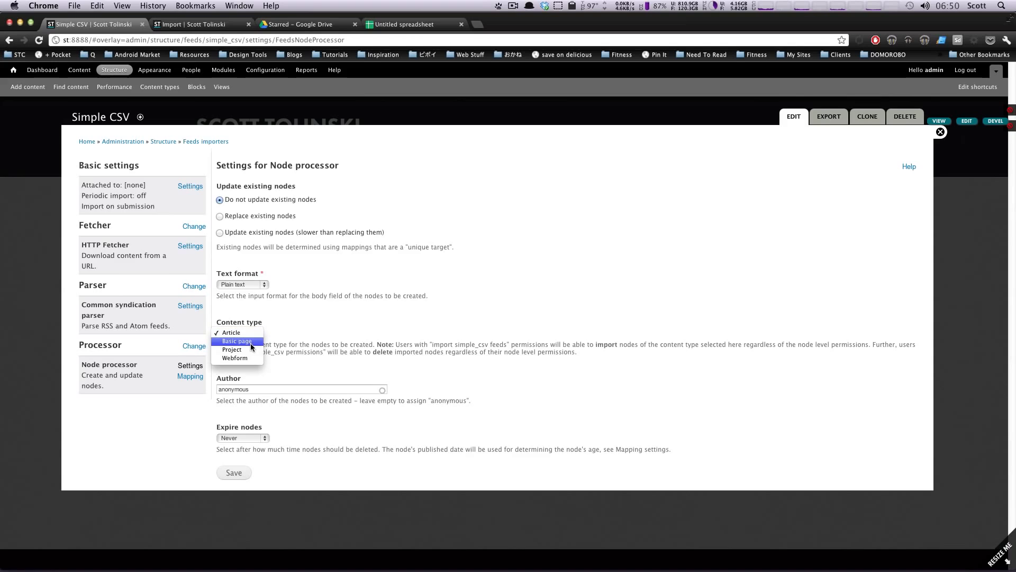
left_click(250, 343)
left_click(250, 337)
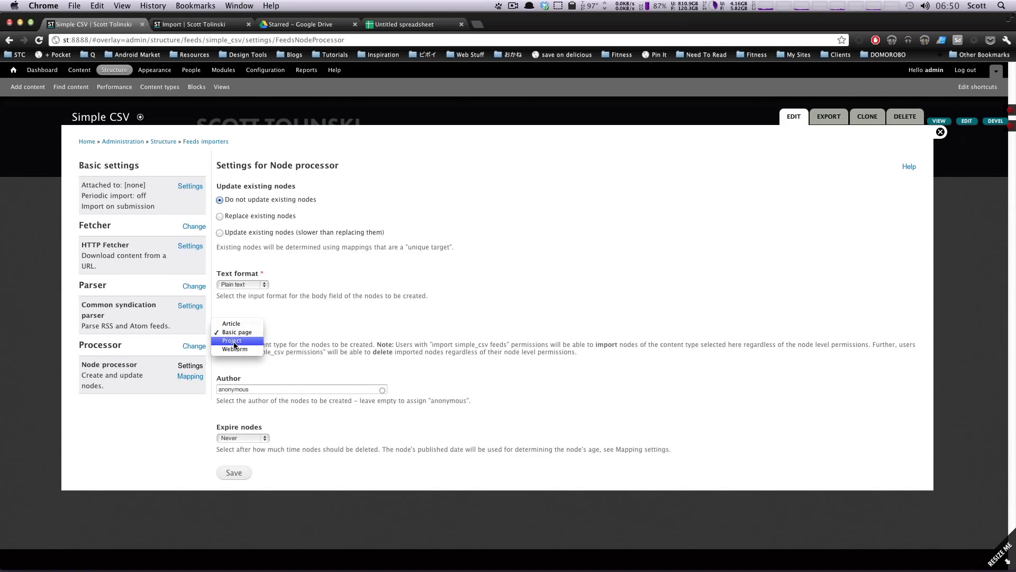
left_click(242, 335)
left_click(244, 341)
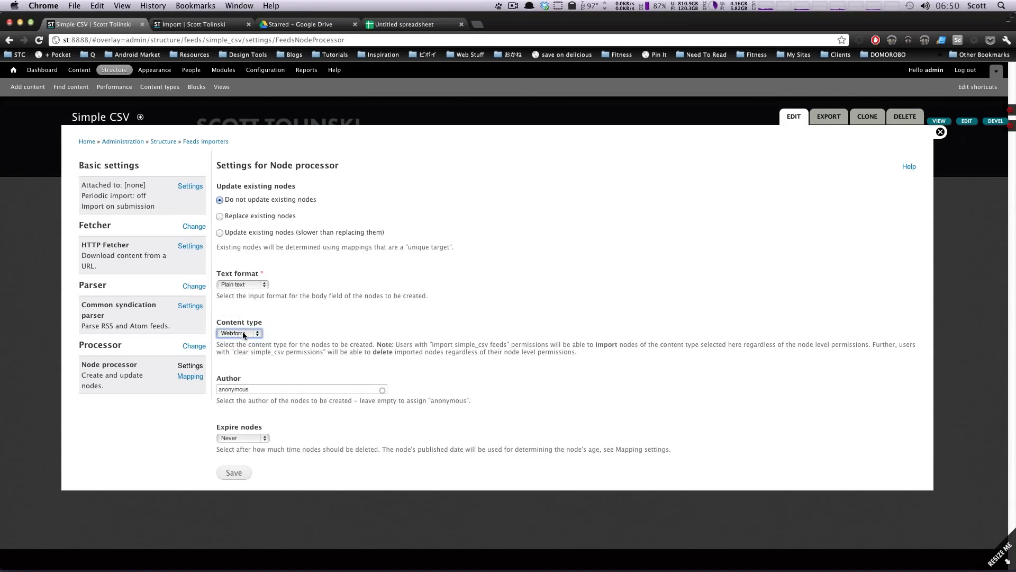
left_click(243, 332)
left_click(235, 307)
Step: Check the imported nodes' author field and review the expiry intervals, keeping node expiration at Never
left_click(274, 388)
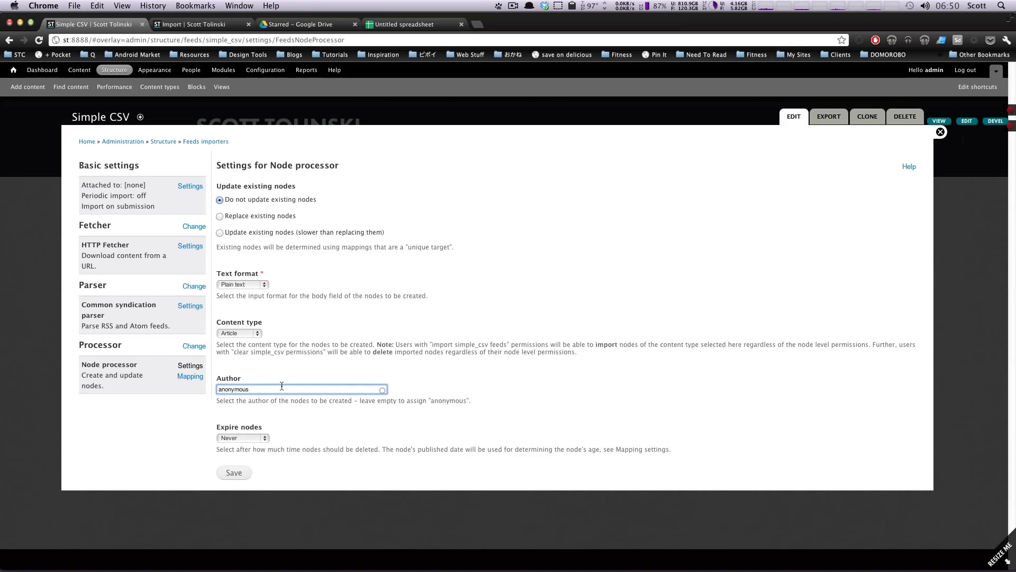
left_click(259, 437)
left_click(294, 425)
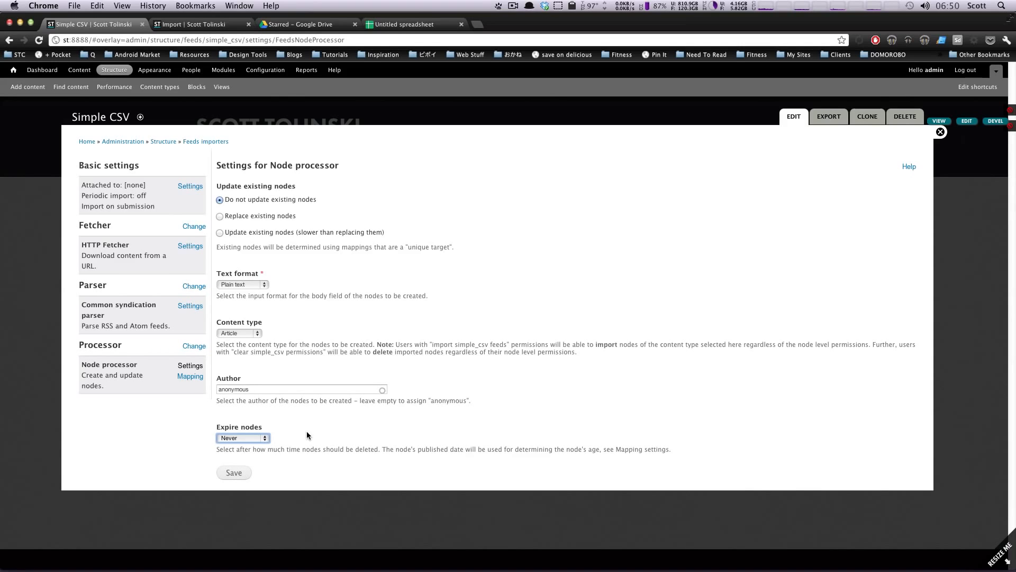
left_click(249, 438)
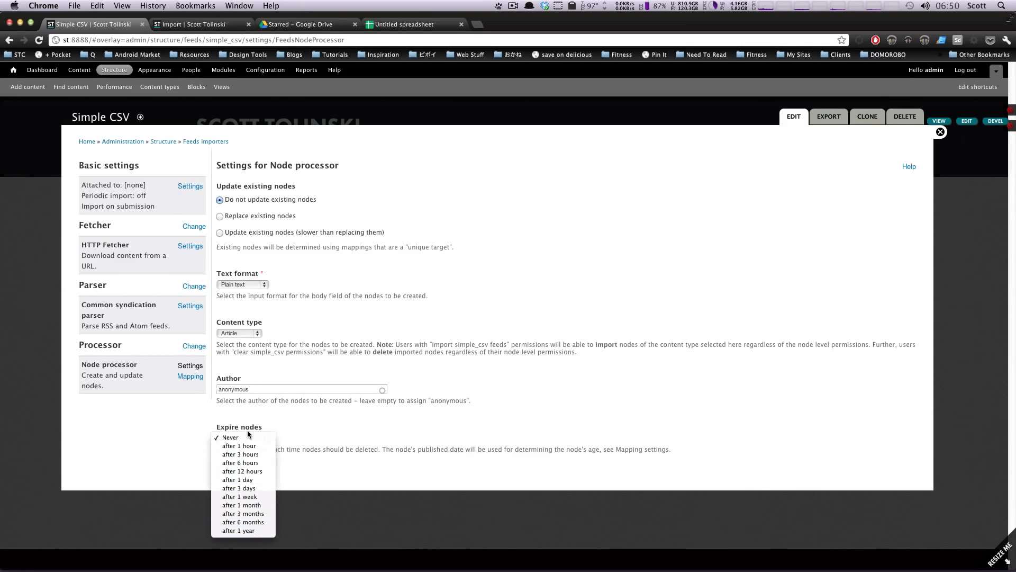
left_click(320, 430)
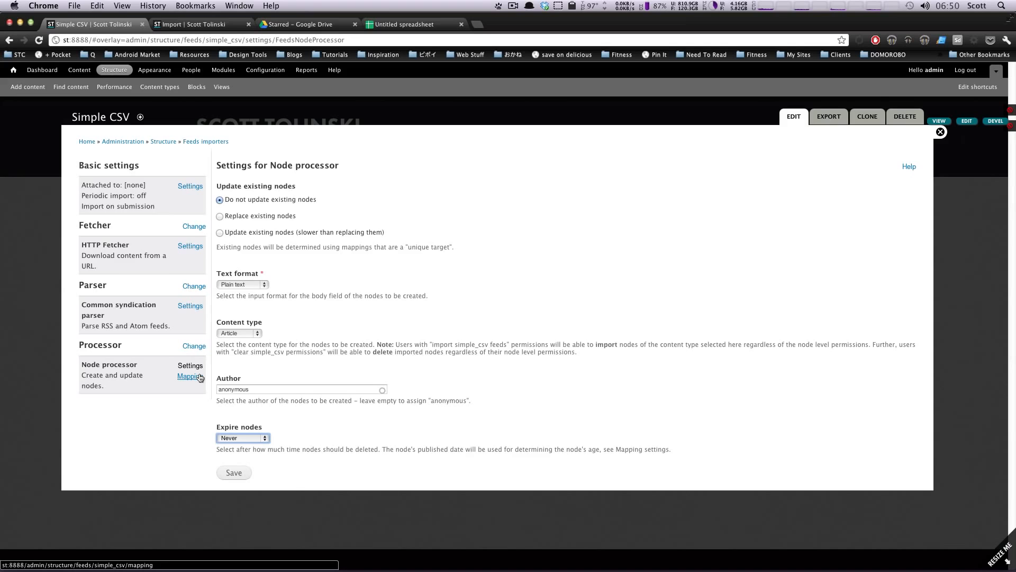
Step: Open the Node processor's mapping page, and briefly check the site's Import page before returning to the mapping
left_click(199, 376)
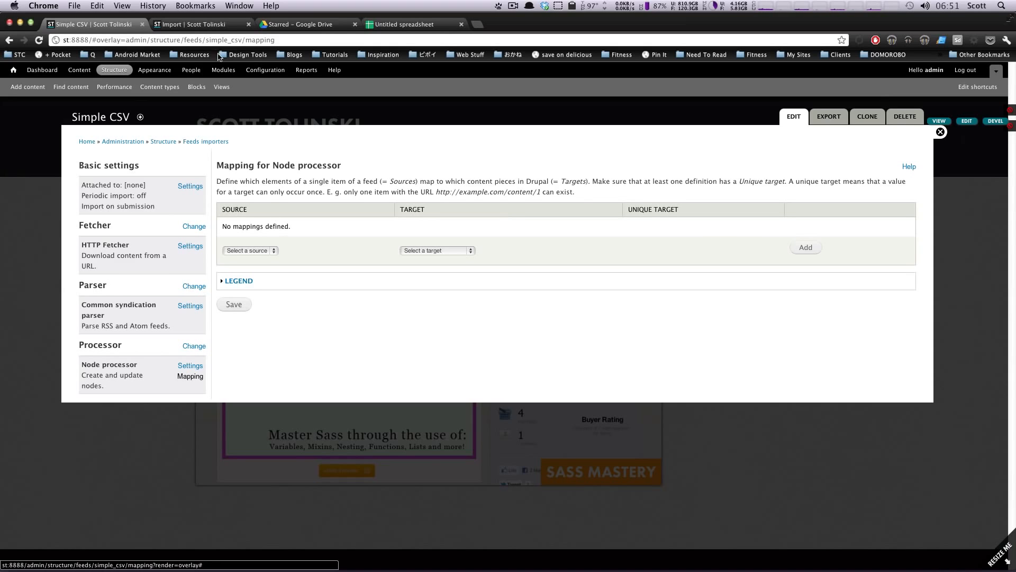
left_click(195, 25)
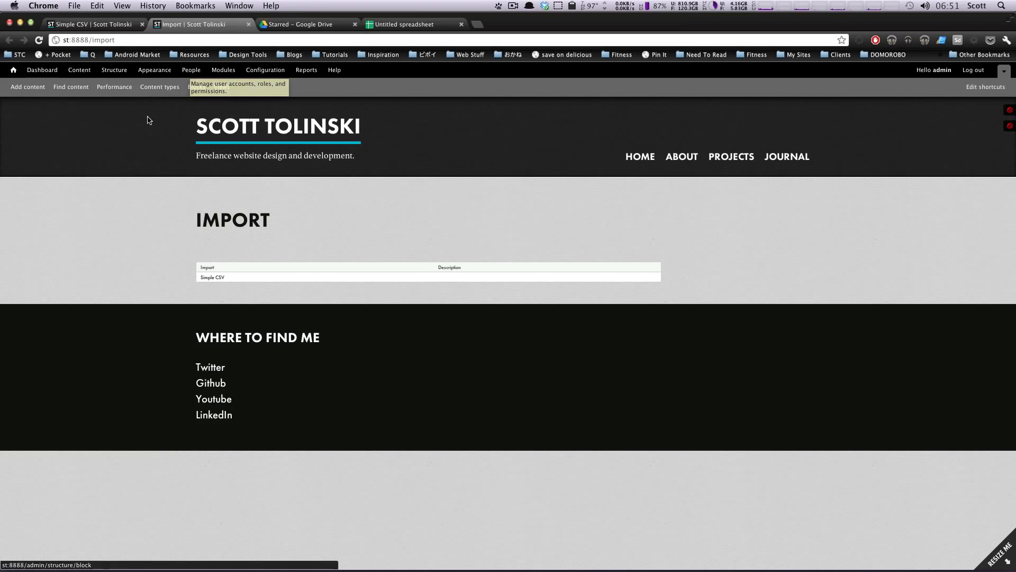
left_click(96, 27)
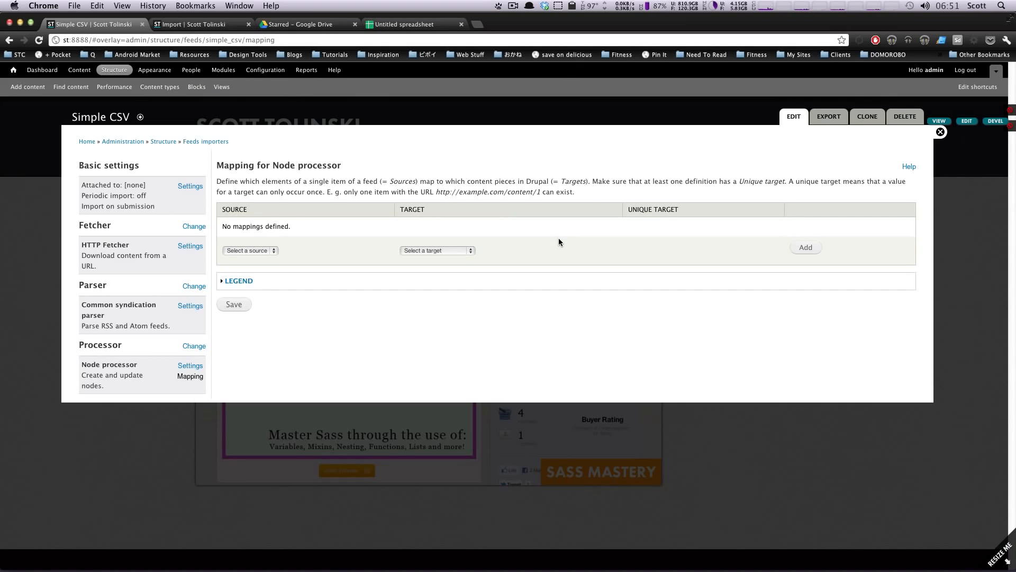
Step: Switch to the Untitled spreadsheet in Google Drive to examine the name and body columns of the import data
left_click(389, 26)
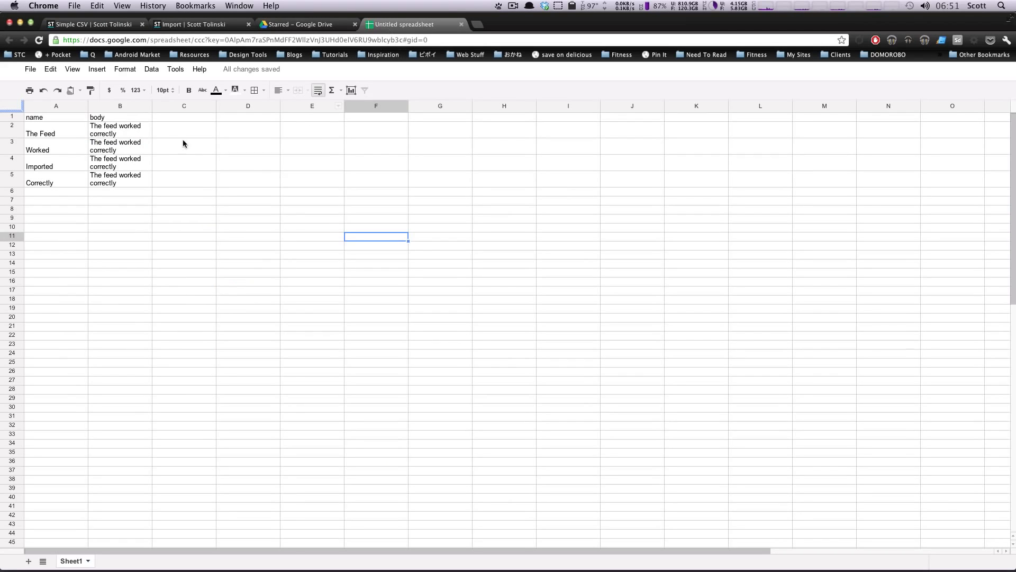